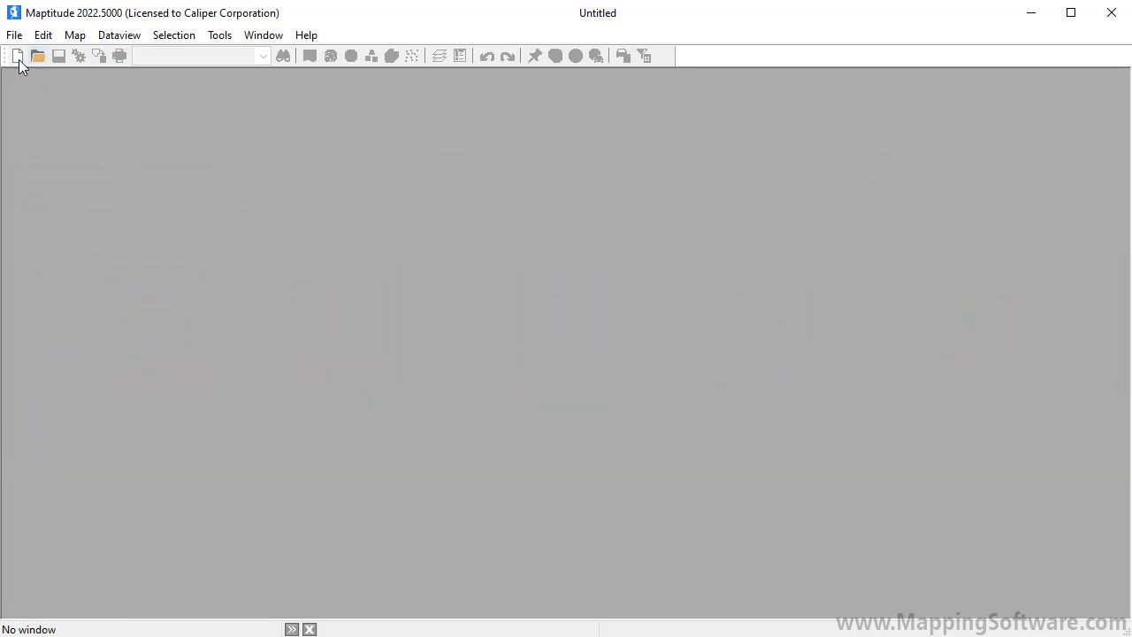
Create a new map of the United States in a new workspace, displaying the whole country
left_click(17, 56)
left_click(427, 212)
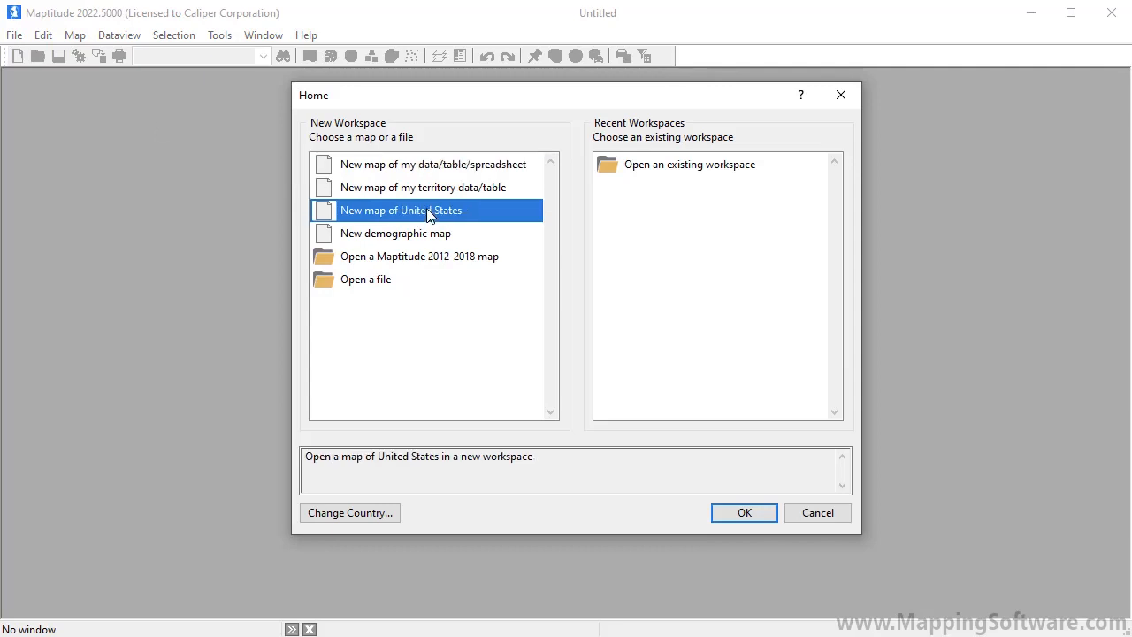
left_click(726, 515)
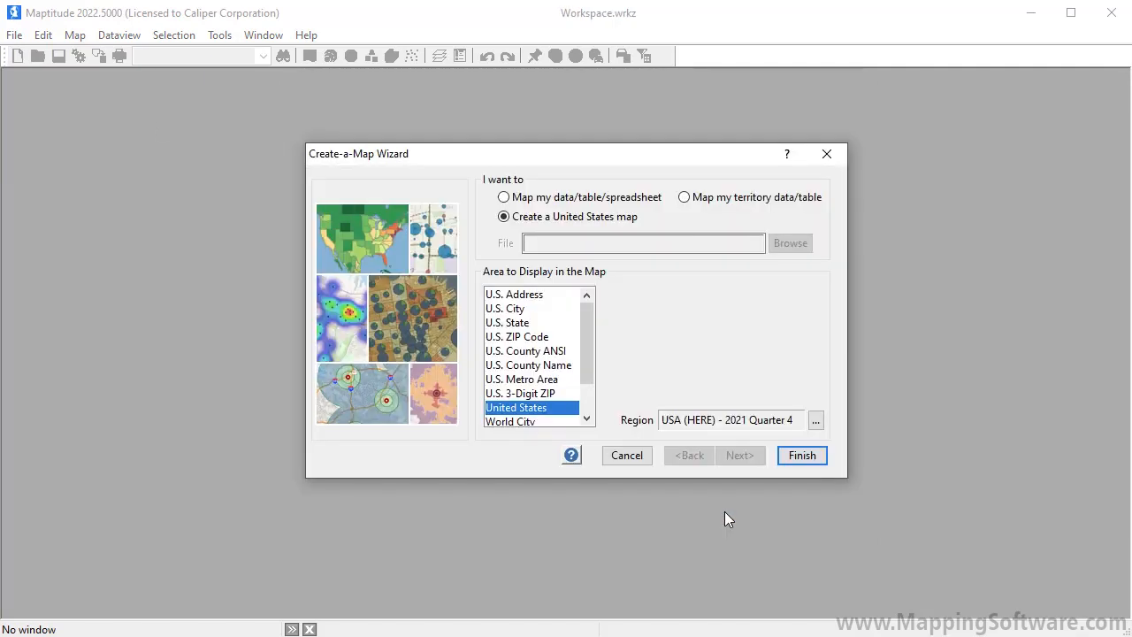
left_click(811, 457)
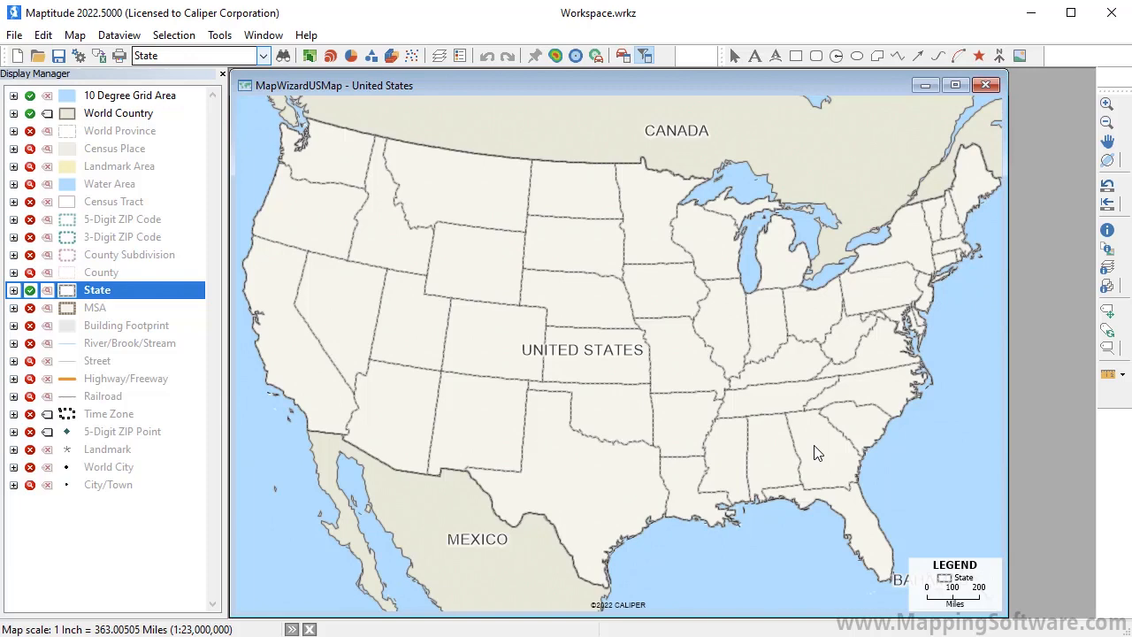
Make State the working layer of the map
right_click(187, 294)
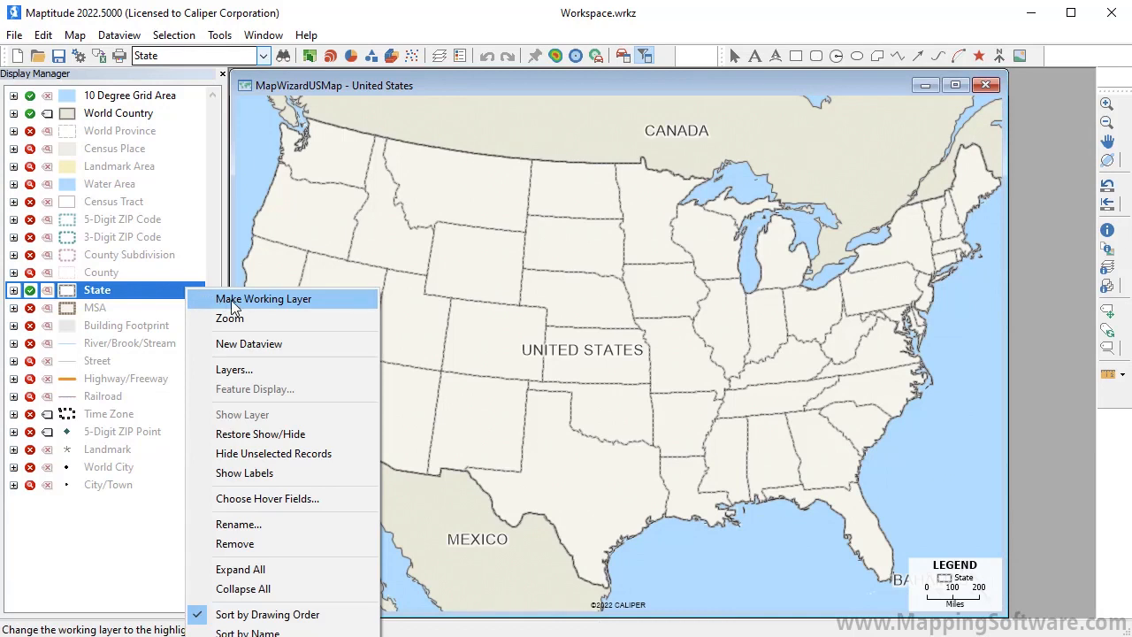
left_click(263, 55)
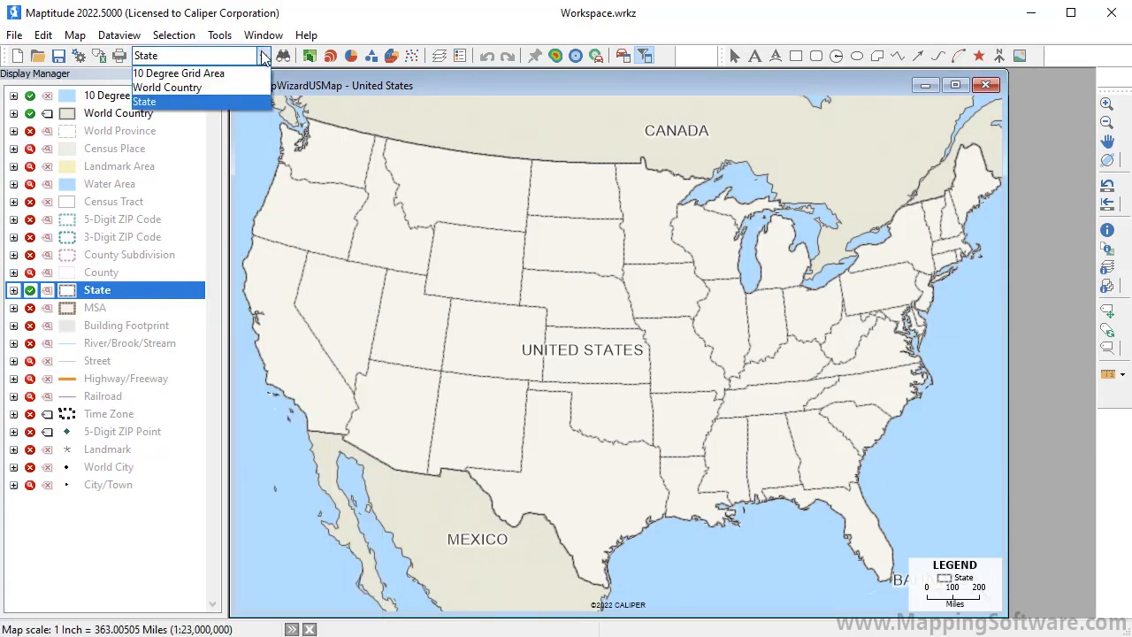
left_click(237, 101)
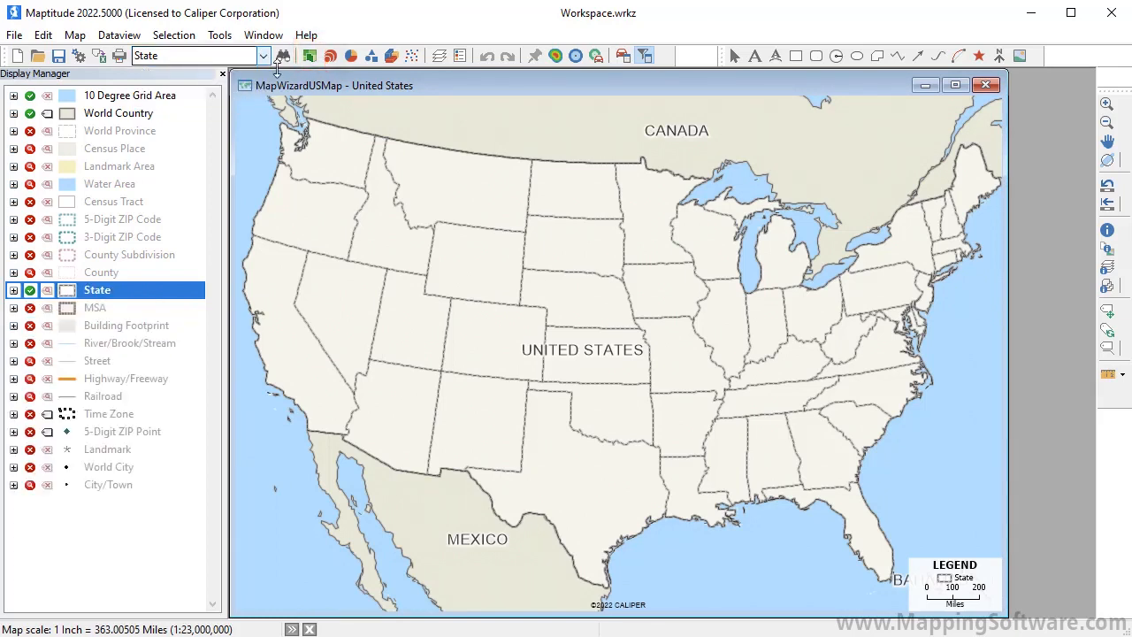
Add a color theme to the State layer based on the Median family income field, keeping the default classification
left_click(310, 57)
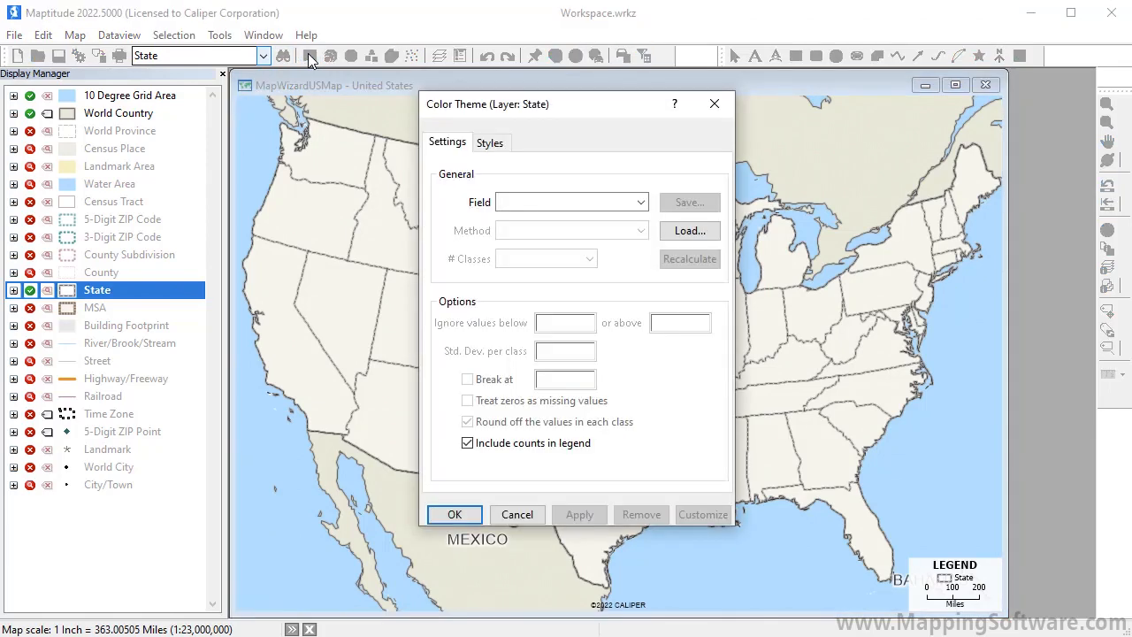
left_click(639, 203)
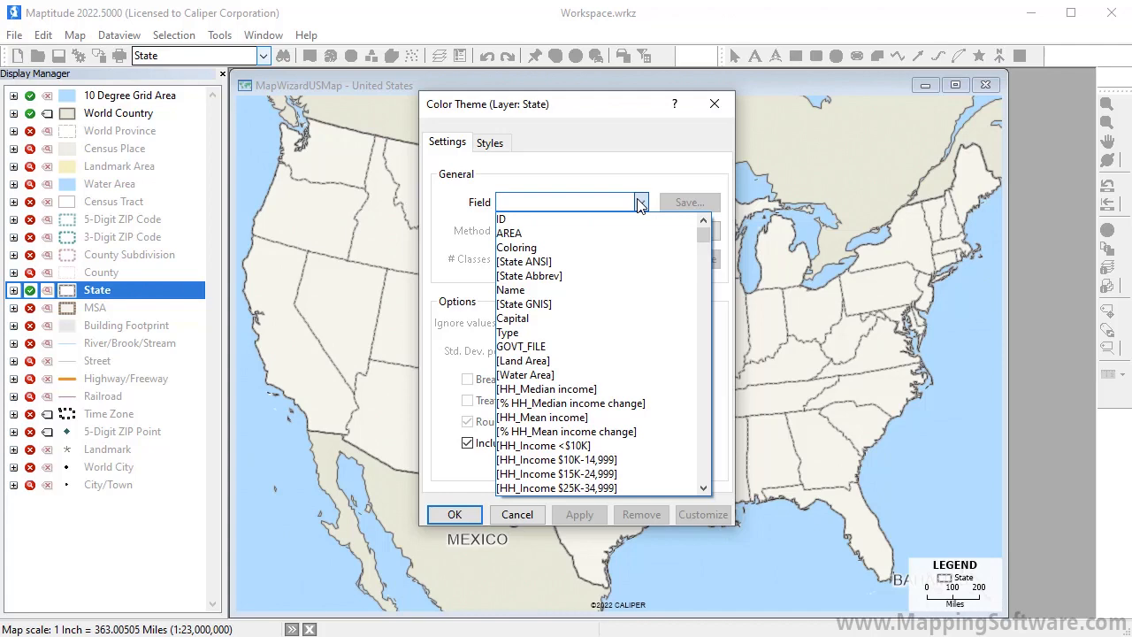
type("family income]")
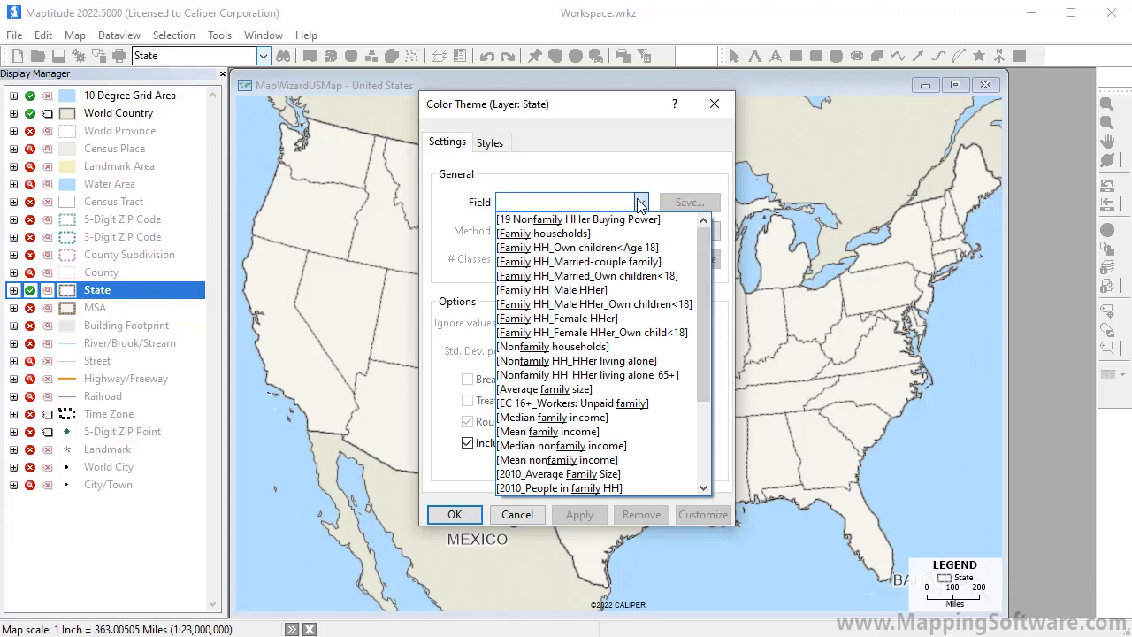
left_click(562, 417)
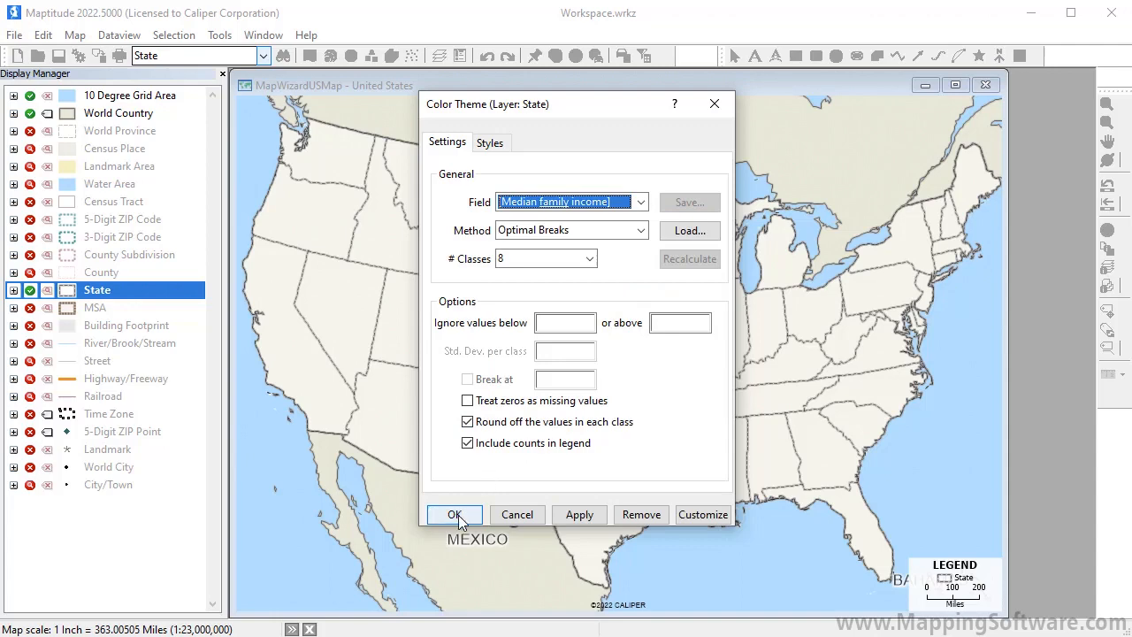
left_click(457, 515)
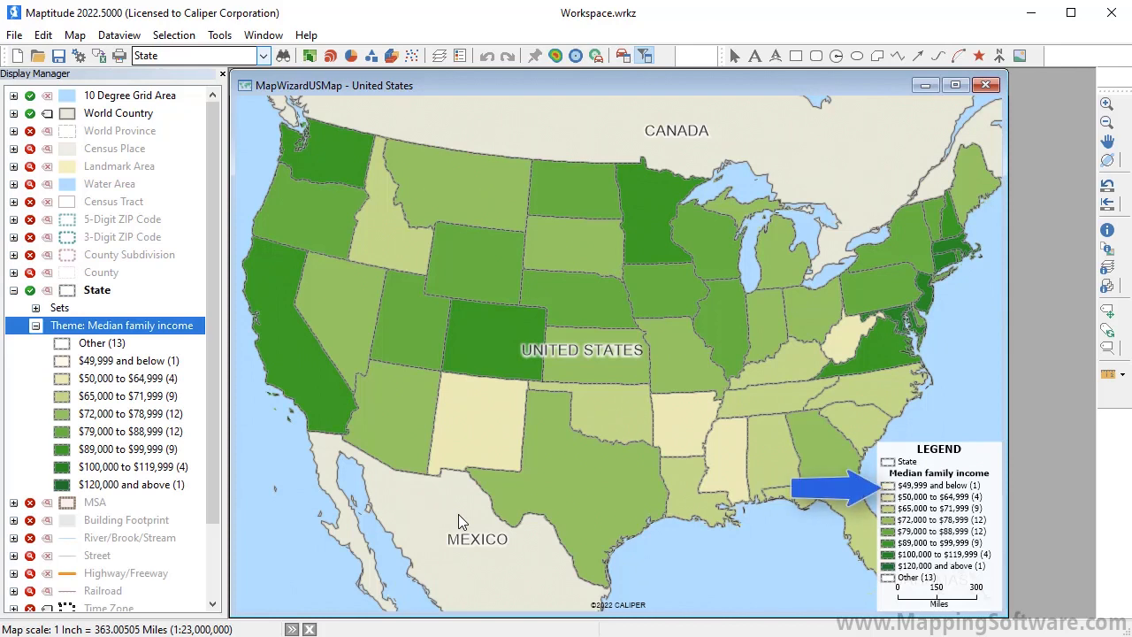
Reopen the State layer's color theme settings and review the available classification methods and numbers of classes
left_click(310, 56)
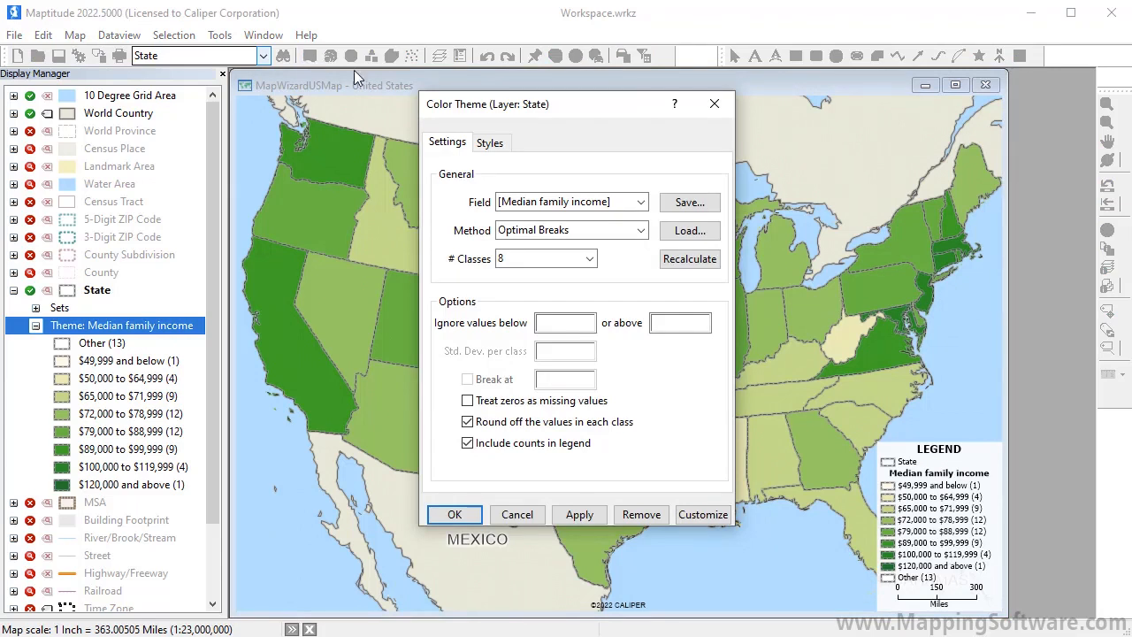
left_click(642, 231)
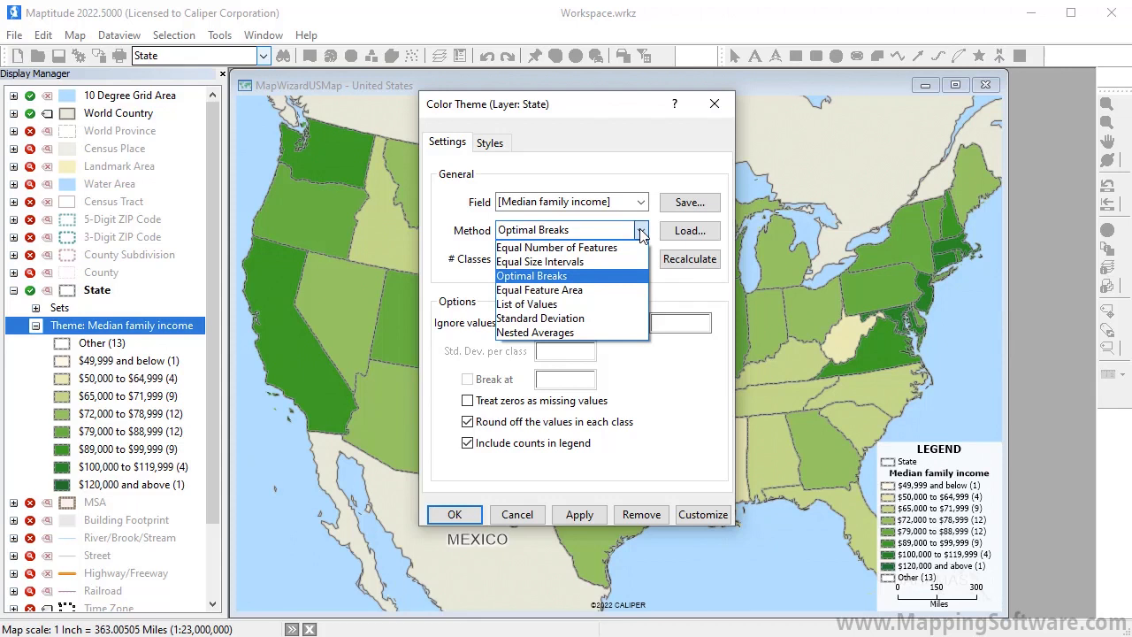
left_click(641, 231)
left_click(591, 259)
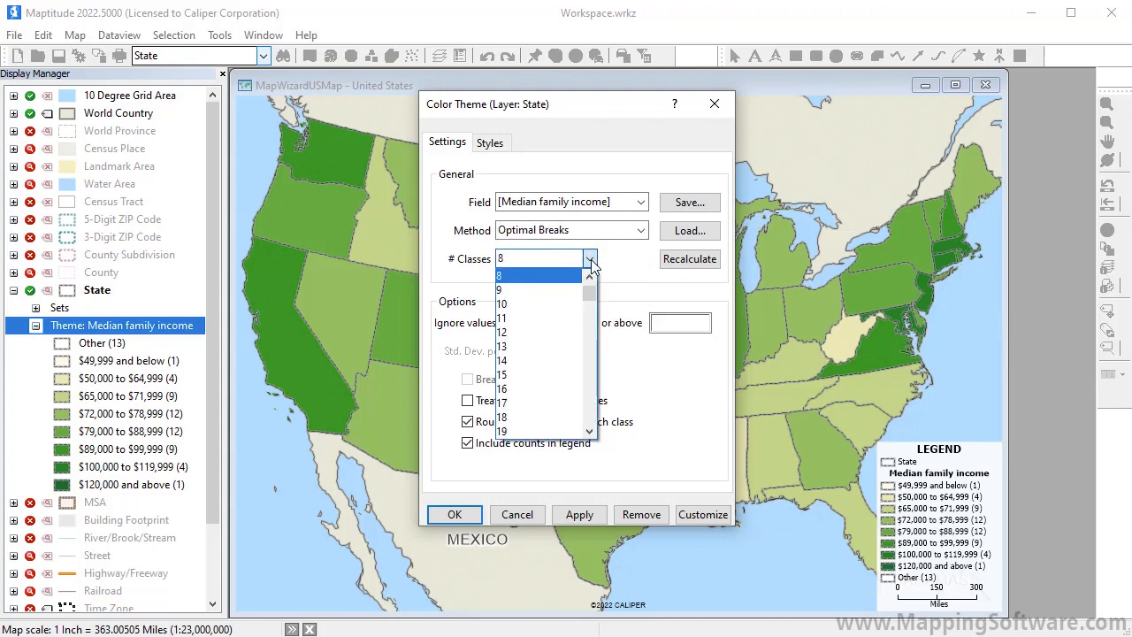
left_click(590, 259)
Customize the income theme as a manual theme using the Steps method with 7 classes
left_click(709, 516)
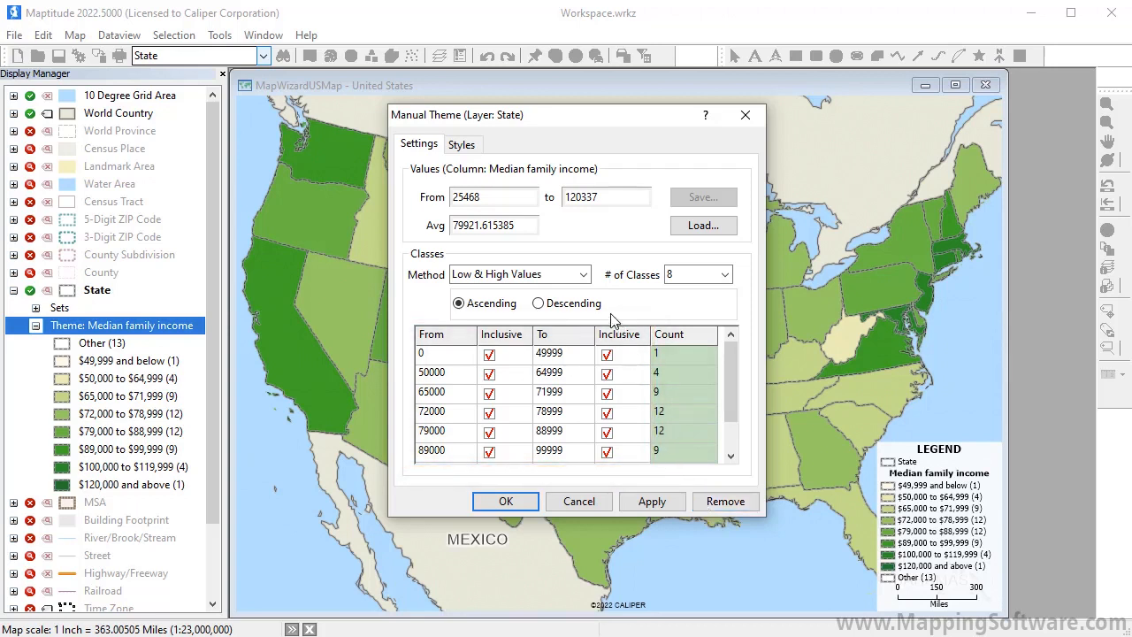
left_click(583, 276)
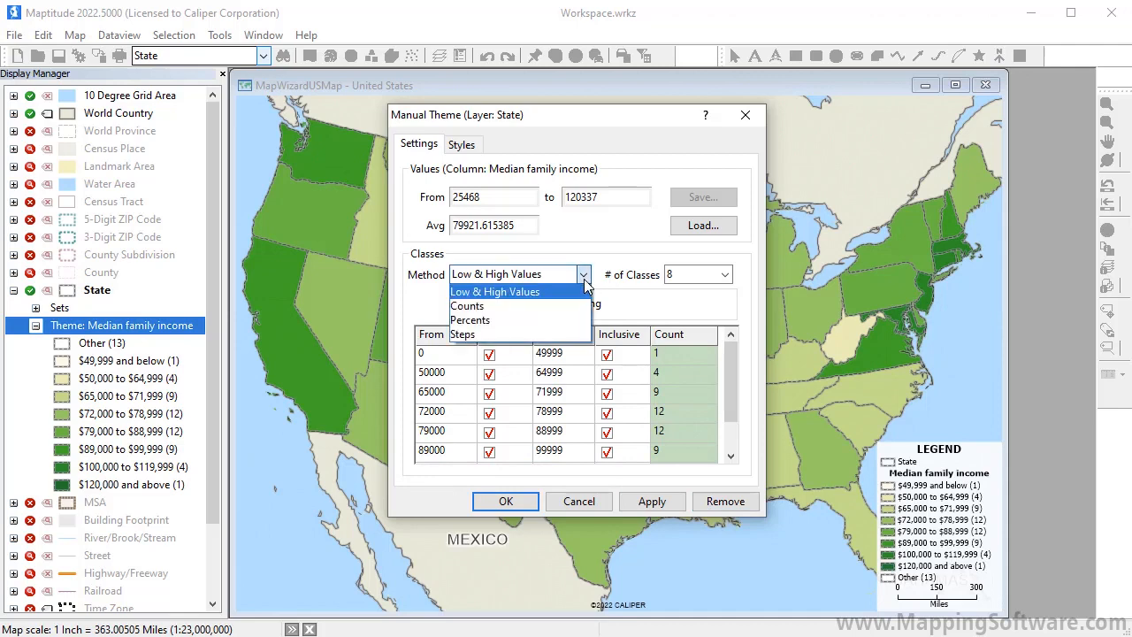
left_click(557, 335)
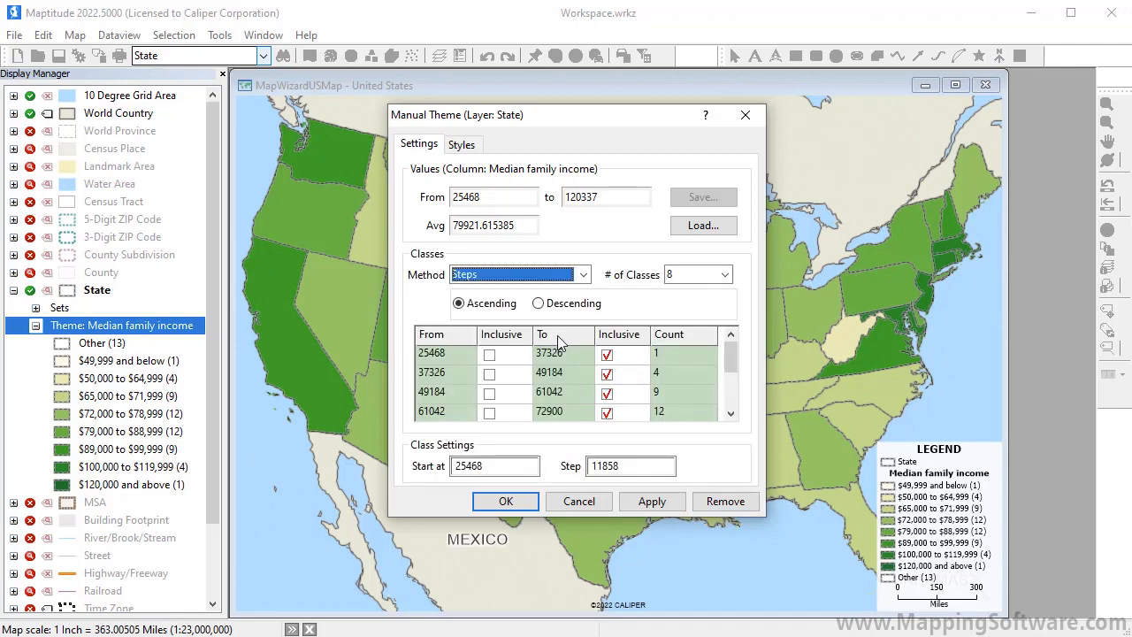
left_click(724, 275)
left_click(725, 293)
left_click(704, 292)
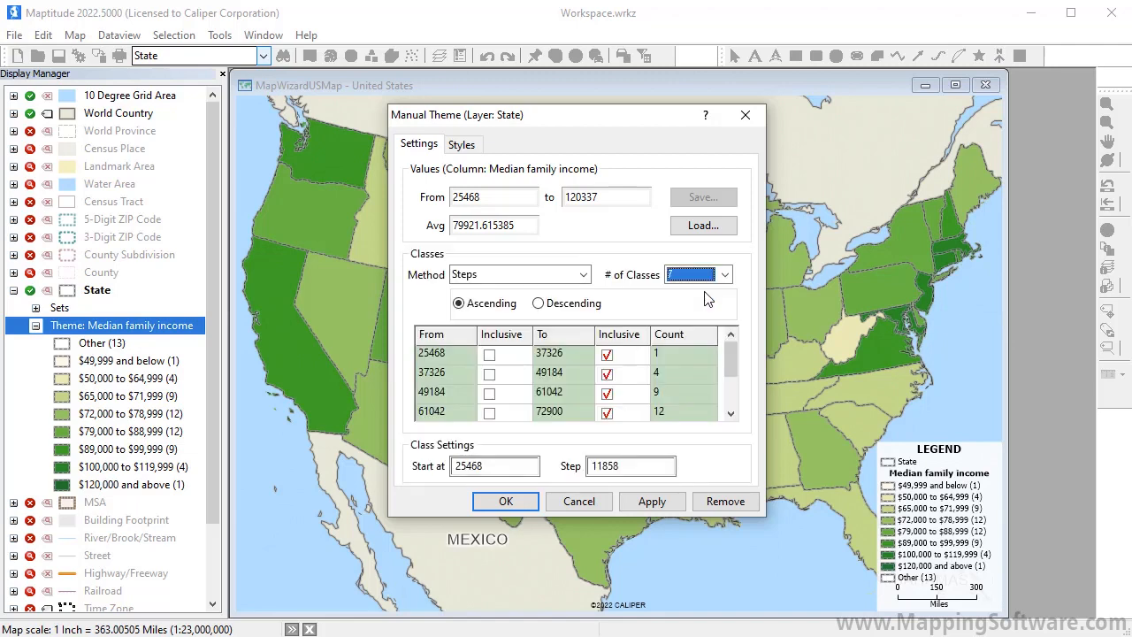
Set the manual theme's classes to start at 20000 with a step of 15000
left_click_drag(492, 466, 408, 474)
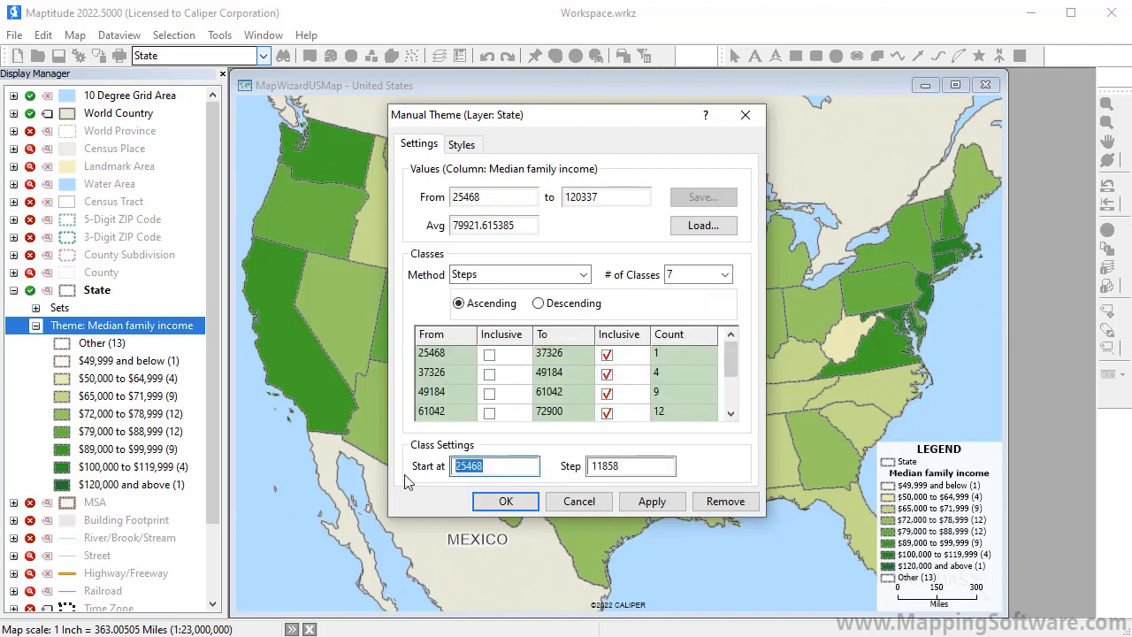
type("20000")
double_click(584, 467)
type("15000")
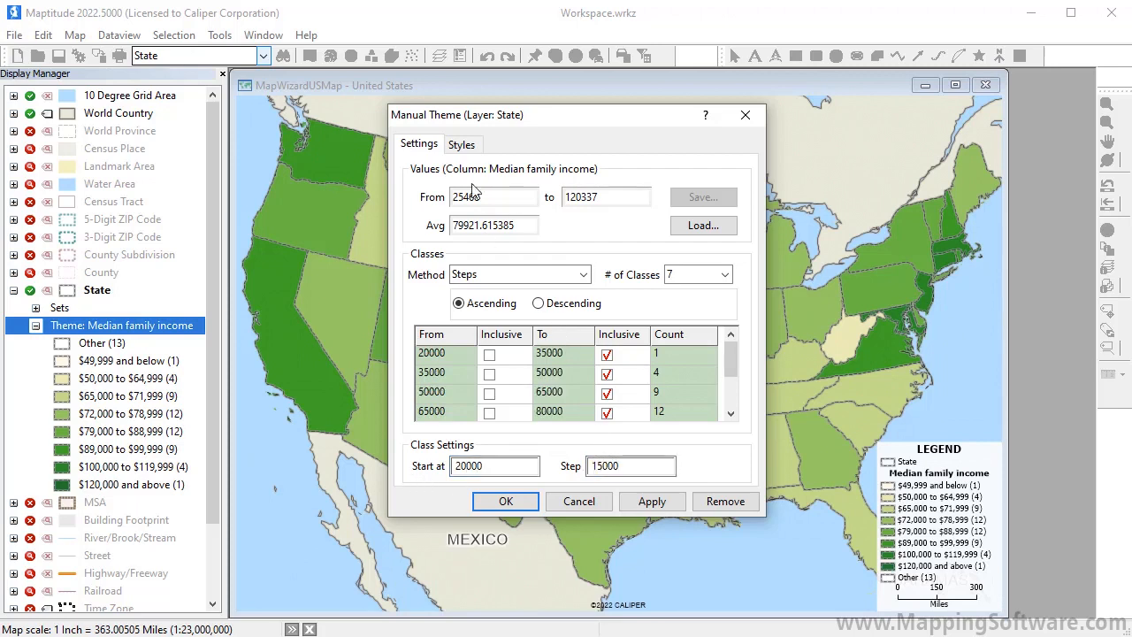
Style the income classes with the cream-to-brown color set, change its end color to dark red, and apply the theme
left_click(463, 146)
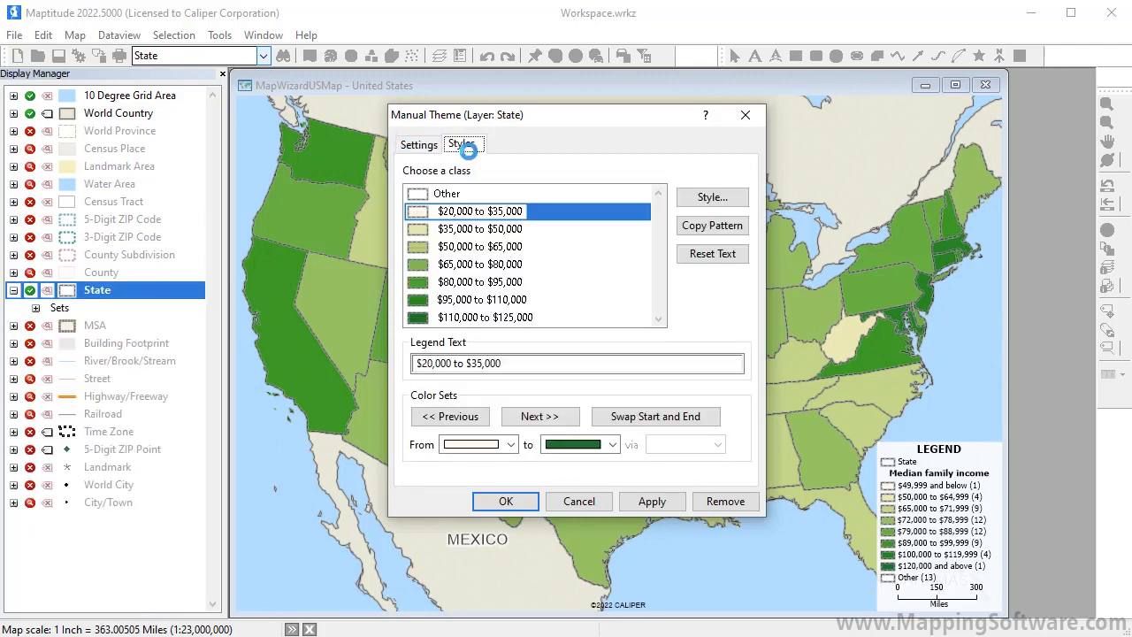
left_click(459, 414)
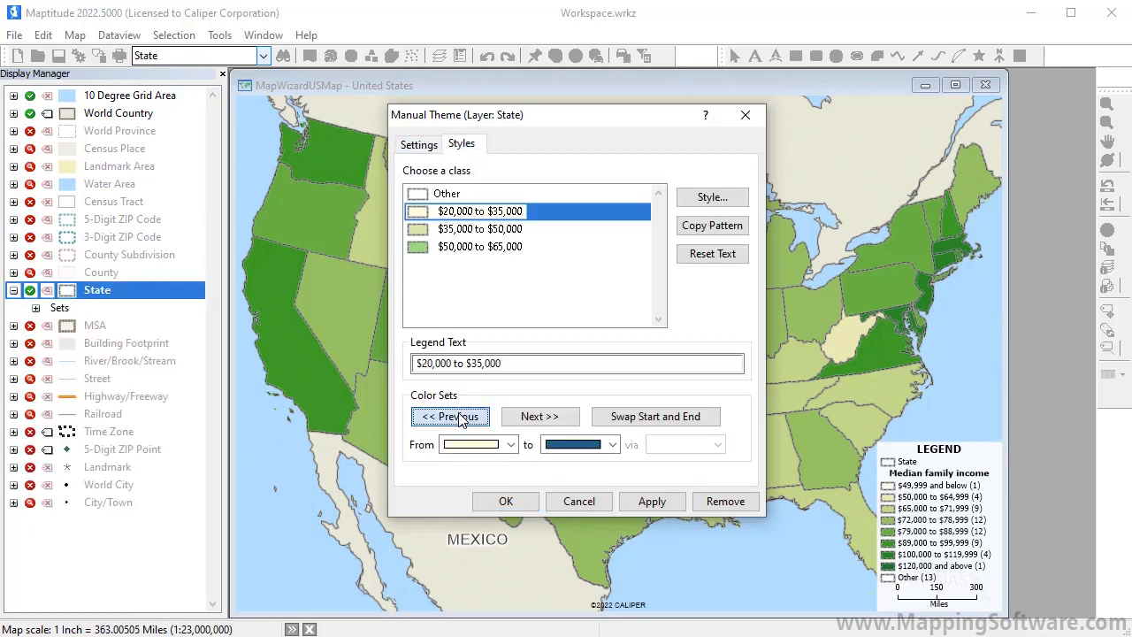
left_click(518, 421)
left_click(520, 422)
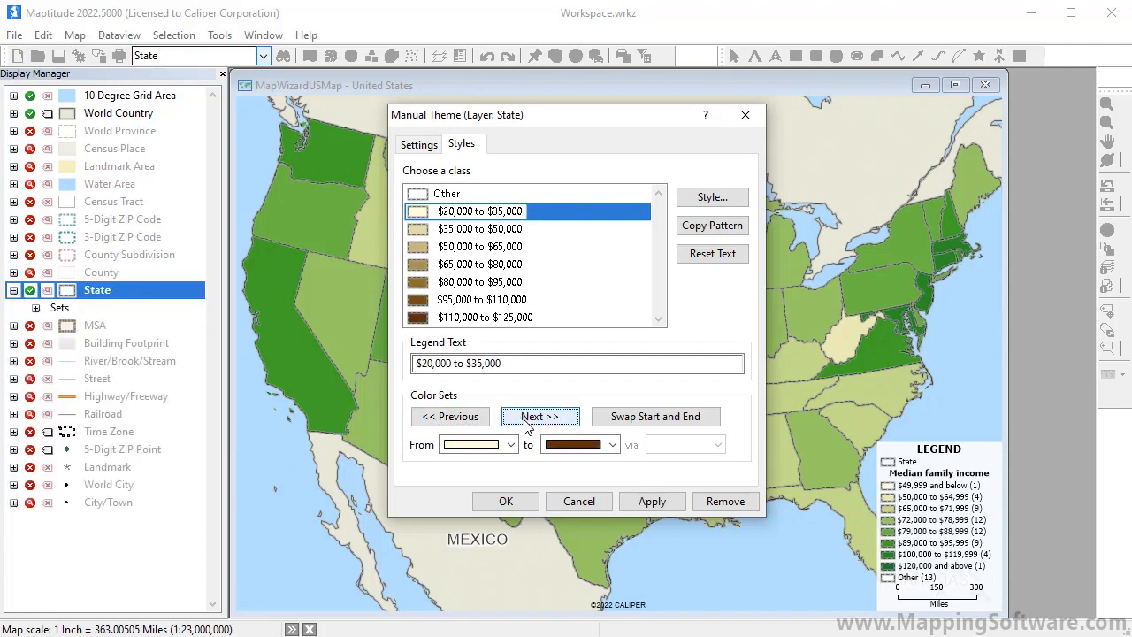
left_click(612, 444)
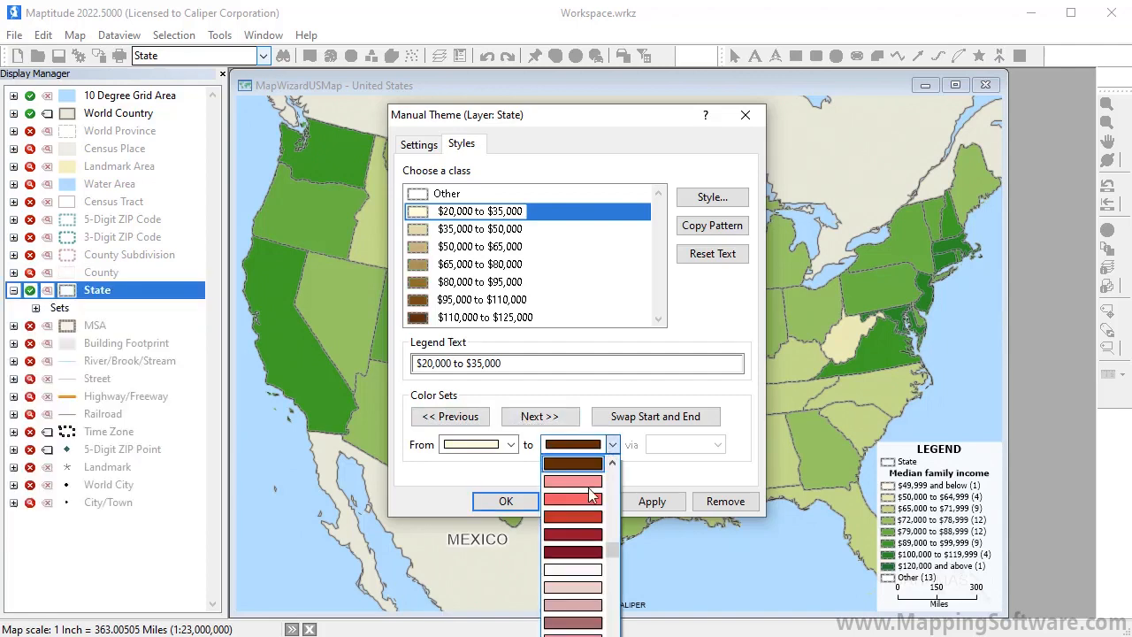
left_click(562, 532)
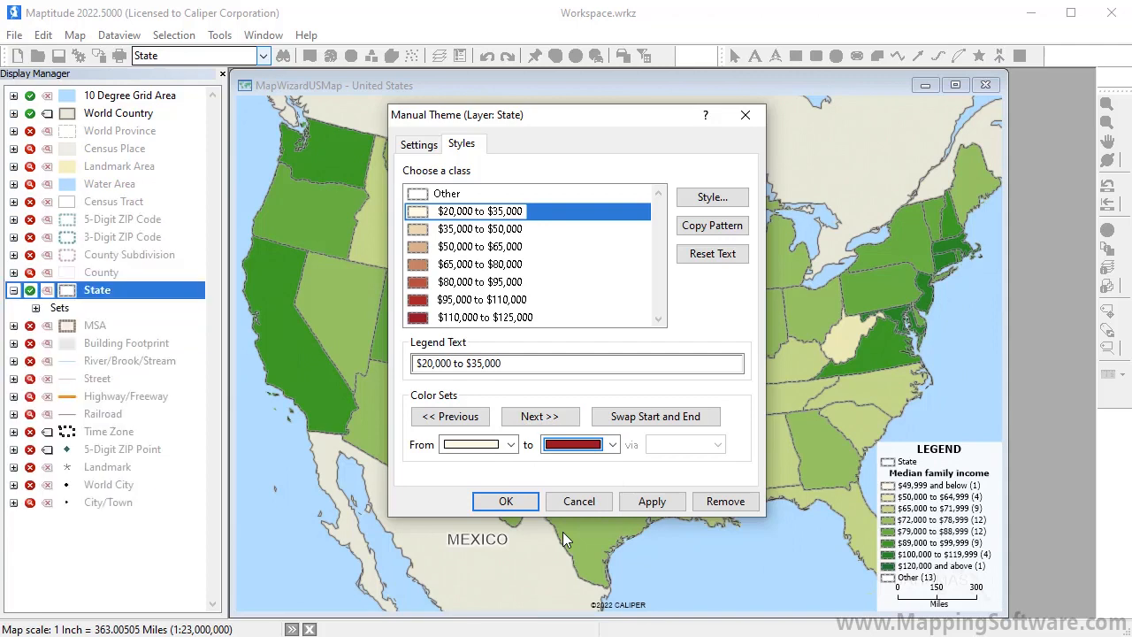
left_click(482, 502)
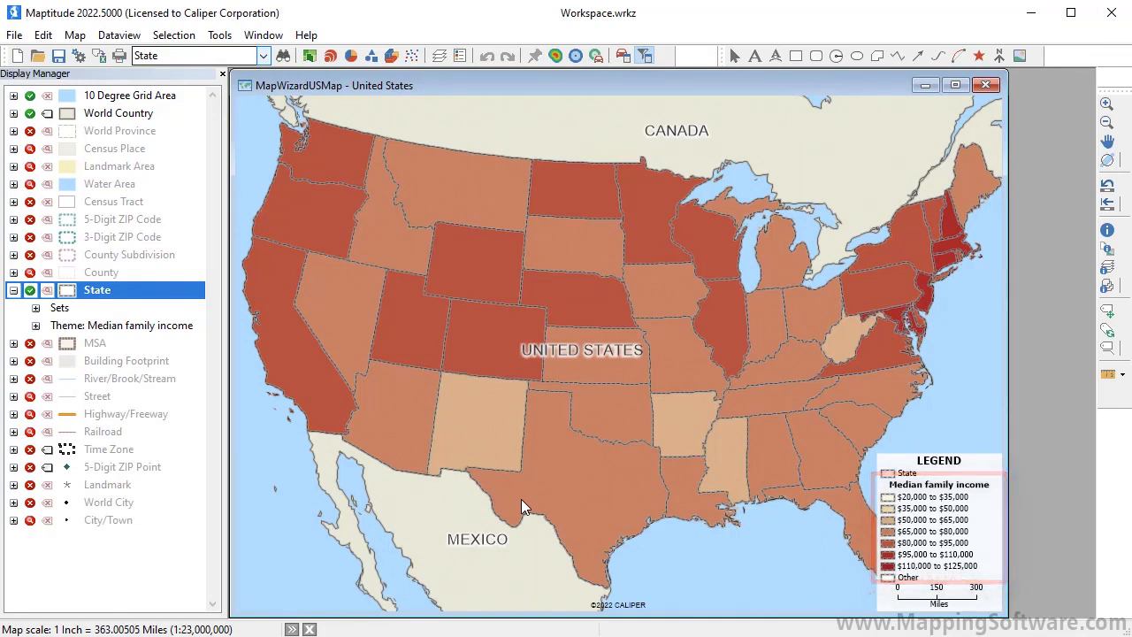
Turn on the map's hover labels and view the median family income of Nevada and Minnesota
left_click(75, 34)
mouse_move(214, 383)
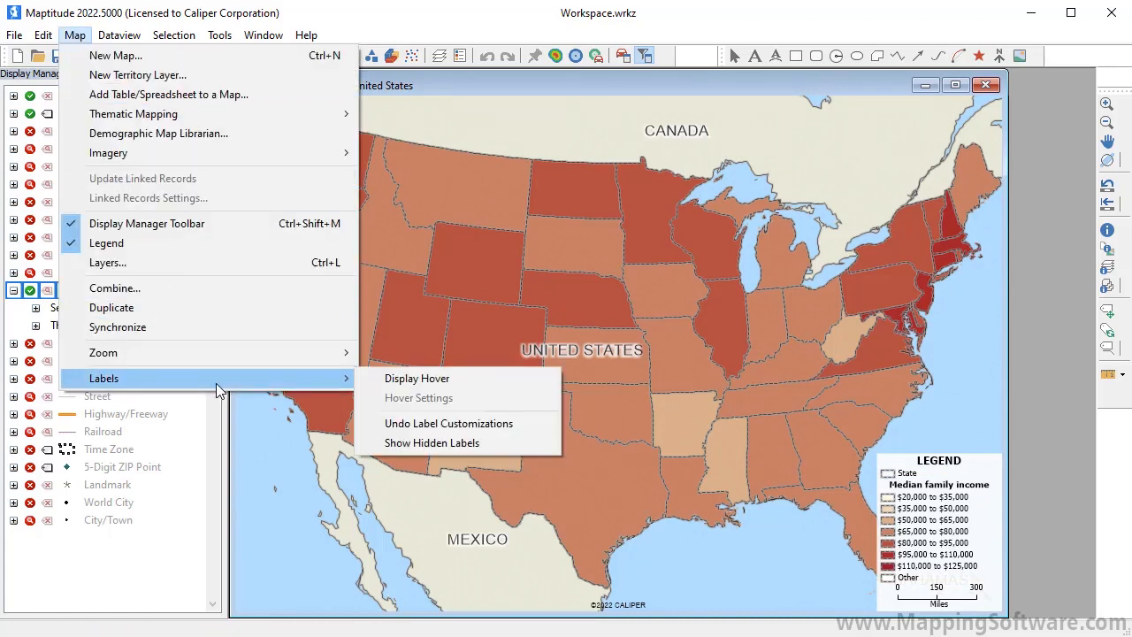
left_click(410, 379)
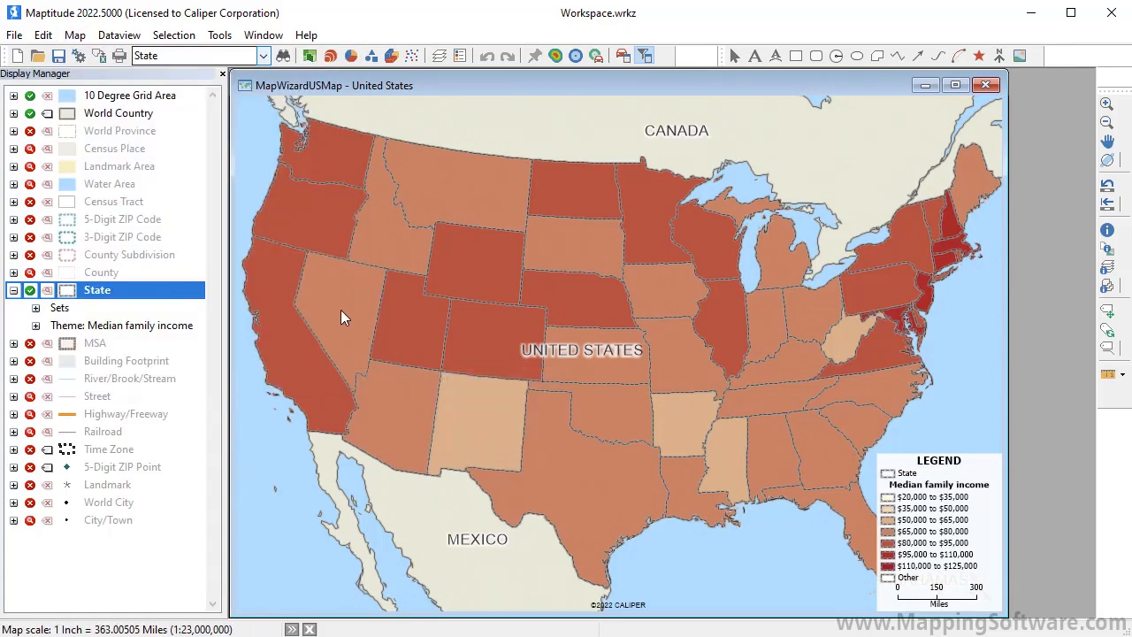
mouse_move(339, 309)
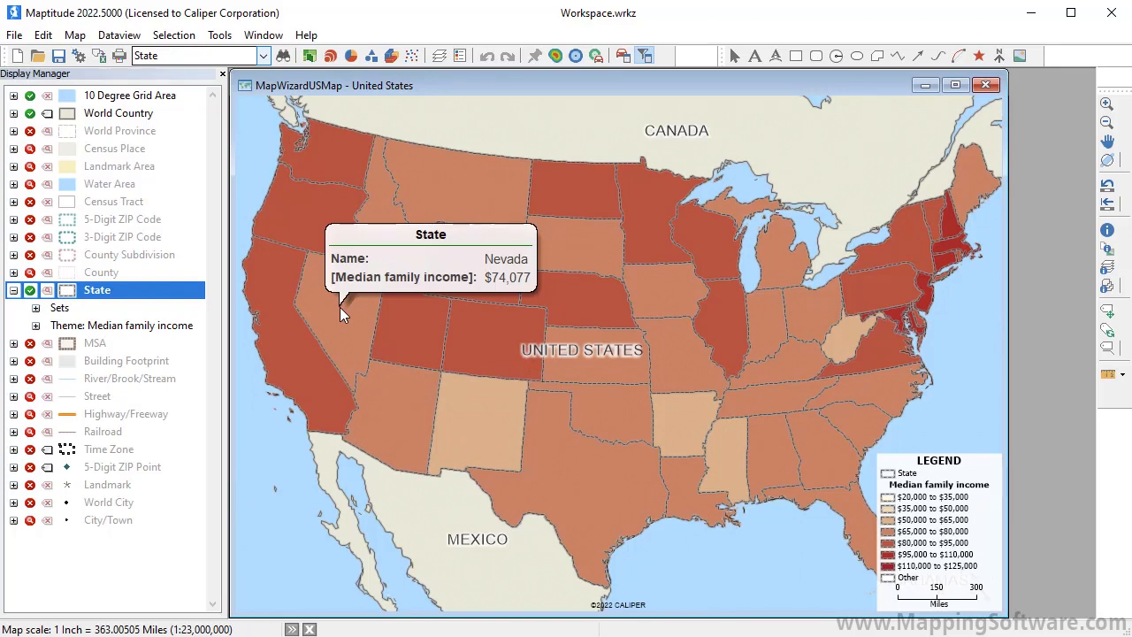
mouse_move(655, 228)
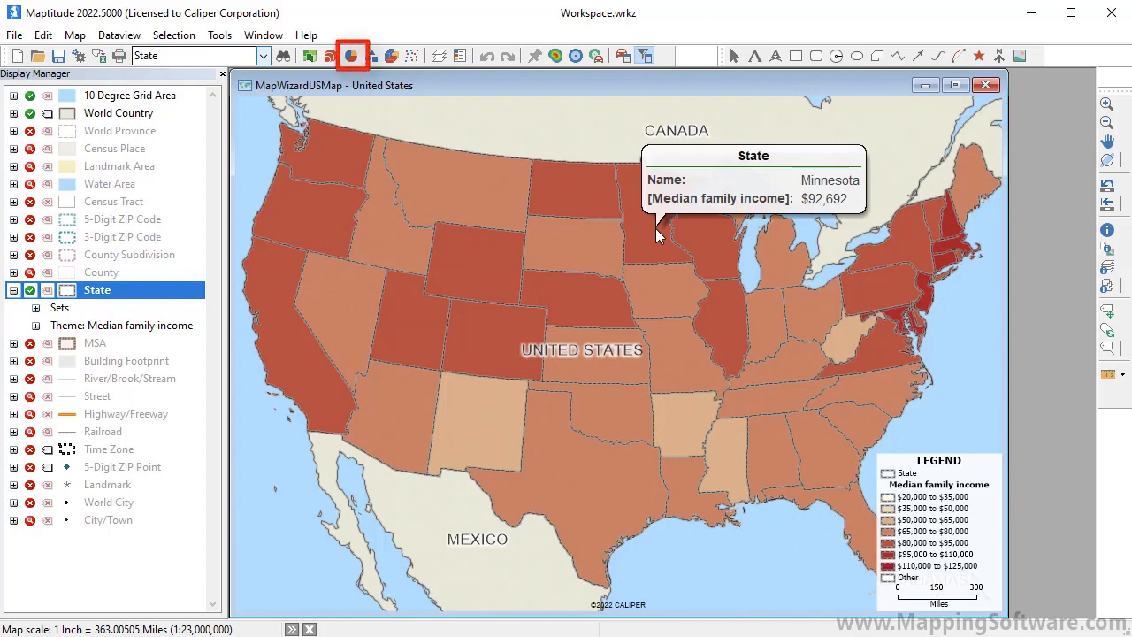
Add a pie chart theme to the State layer comparing the Owner-occupied and Renter-occupied fields
left_click(352, 58)
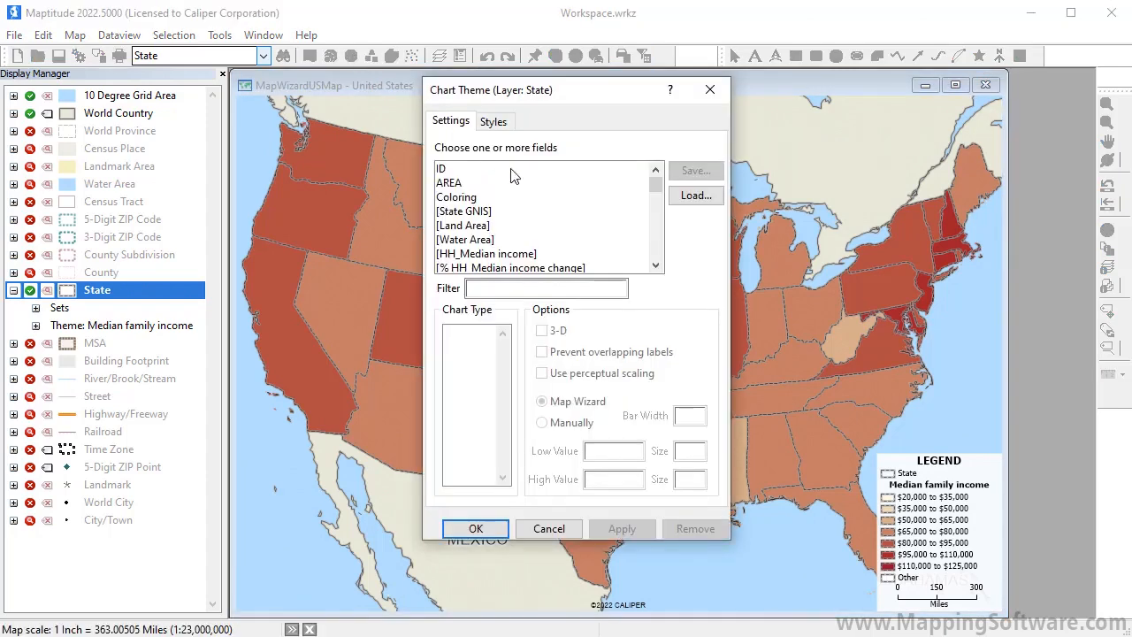
left_click(543, 288)
type("occu")
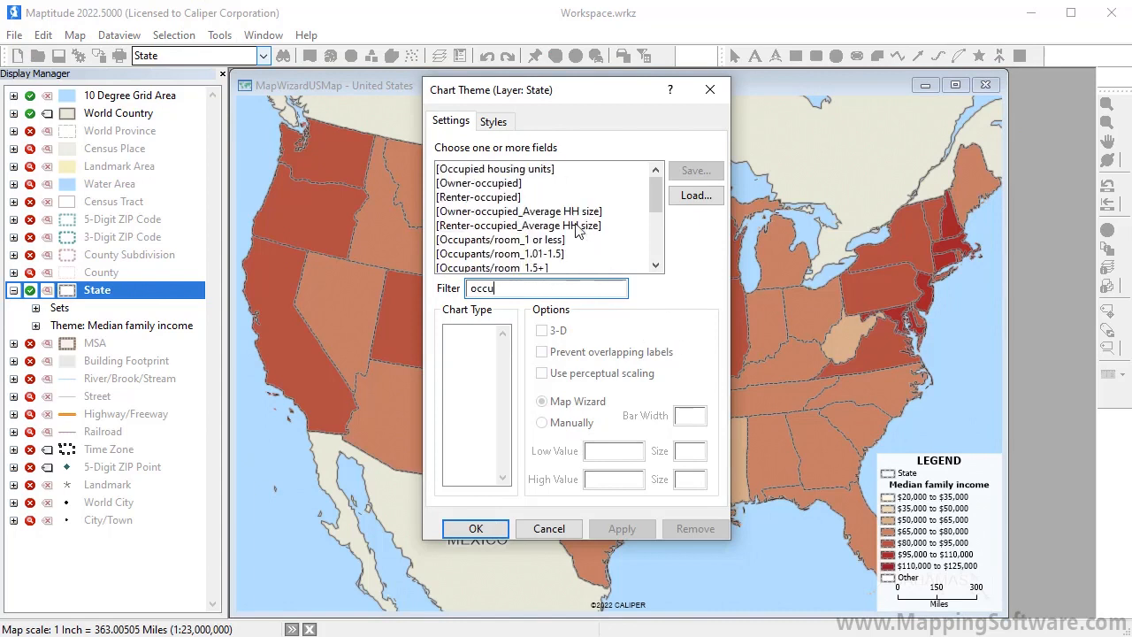
left_click(524, 187)
left_click(528, 197, "ctrl")
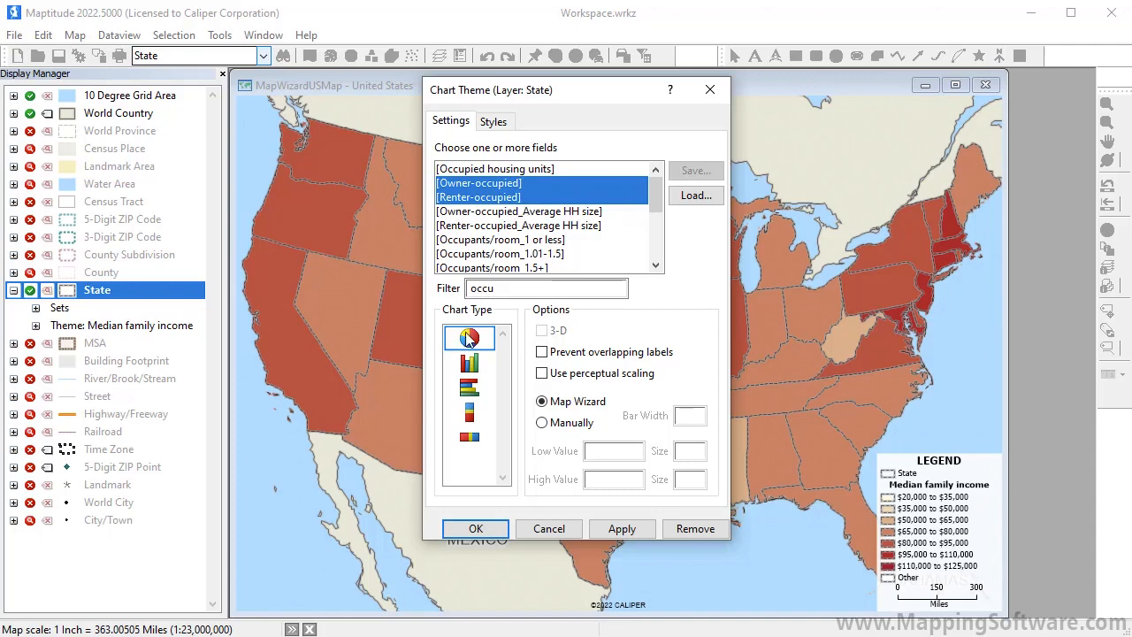
left_click(475, 528)
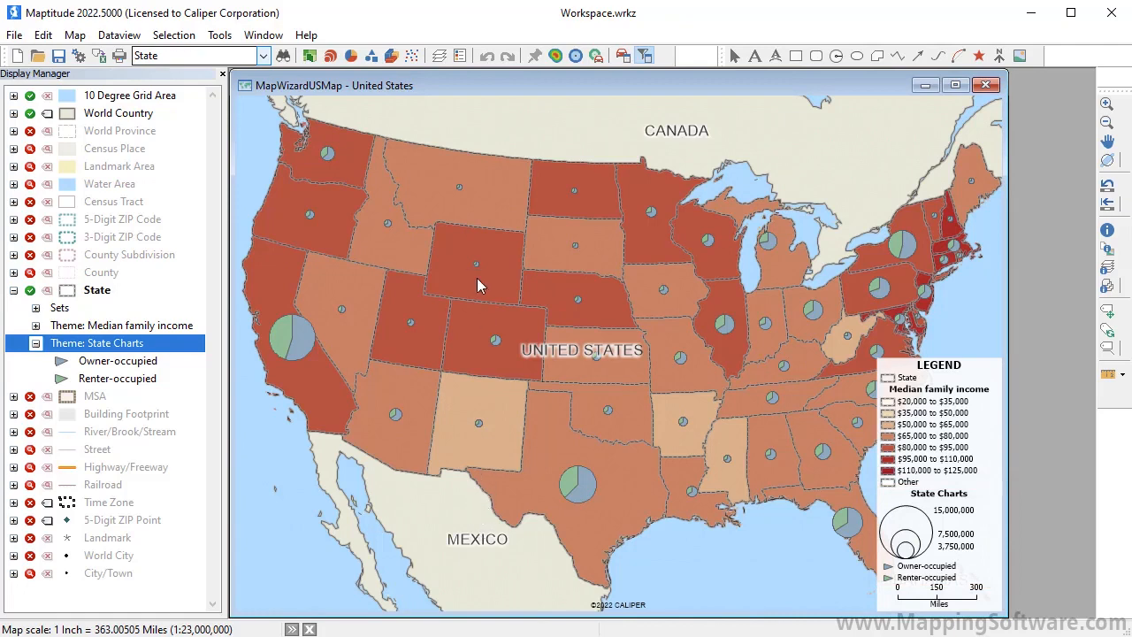
Reopen the State chart theme and set the low value's chart size to 8
left_click(352, 55)
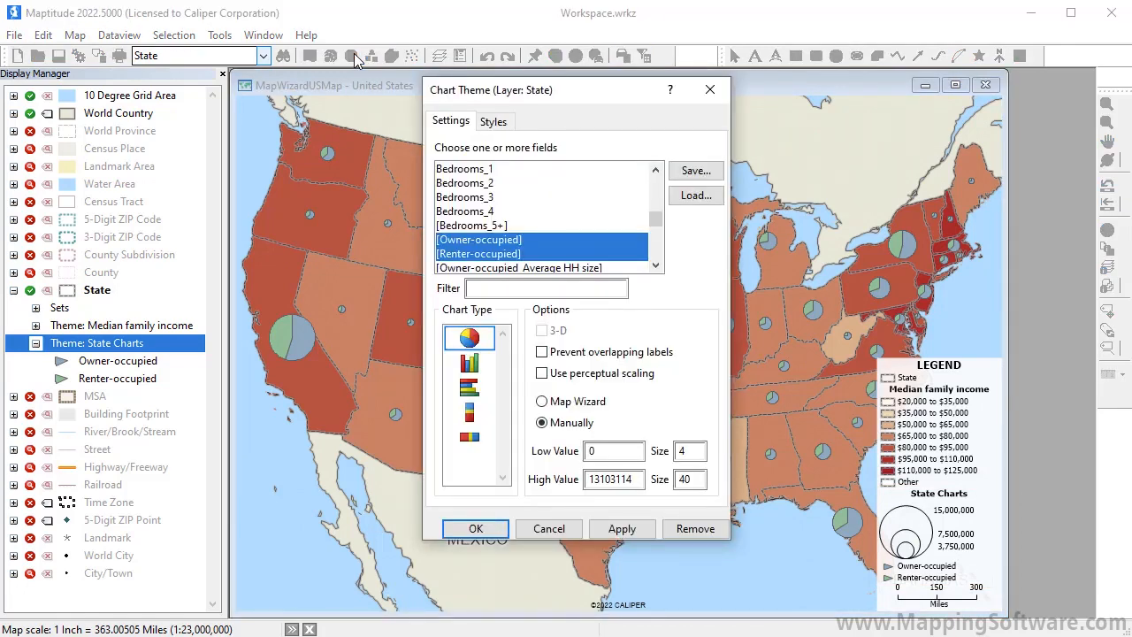
double_click(683, 451)
type("8")
Change the Renter-occupied fill color to yellow in the chart theme and apply the theme to the map
left_click(494, 121)
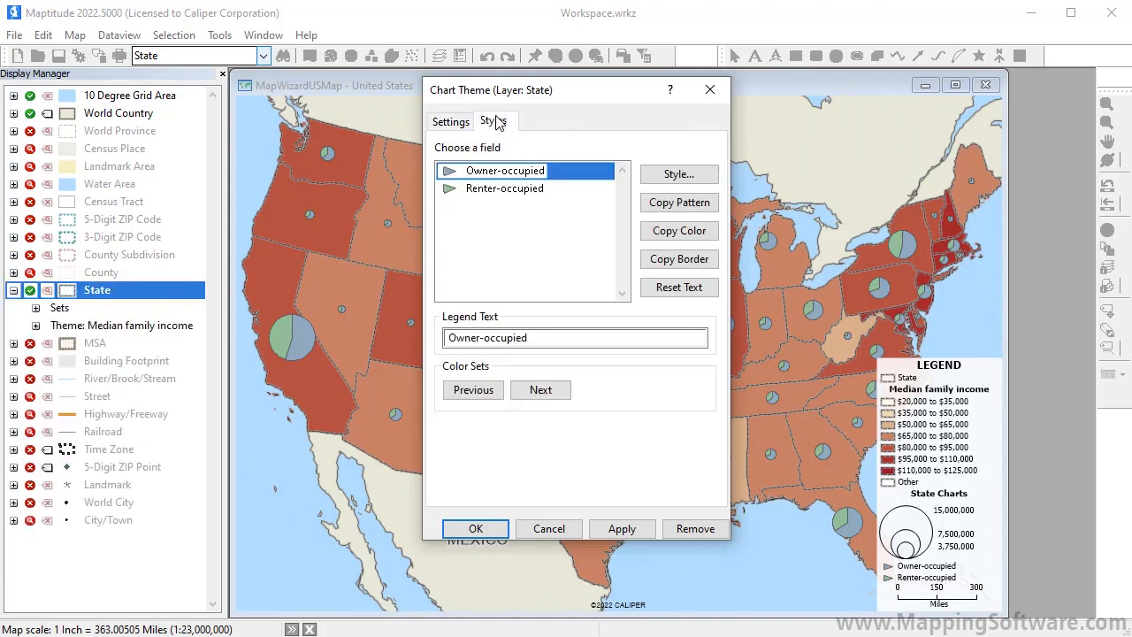
left_click(499, 189)
left_click(655, 179)
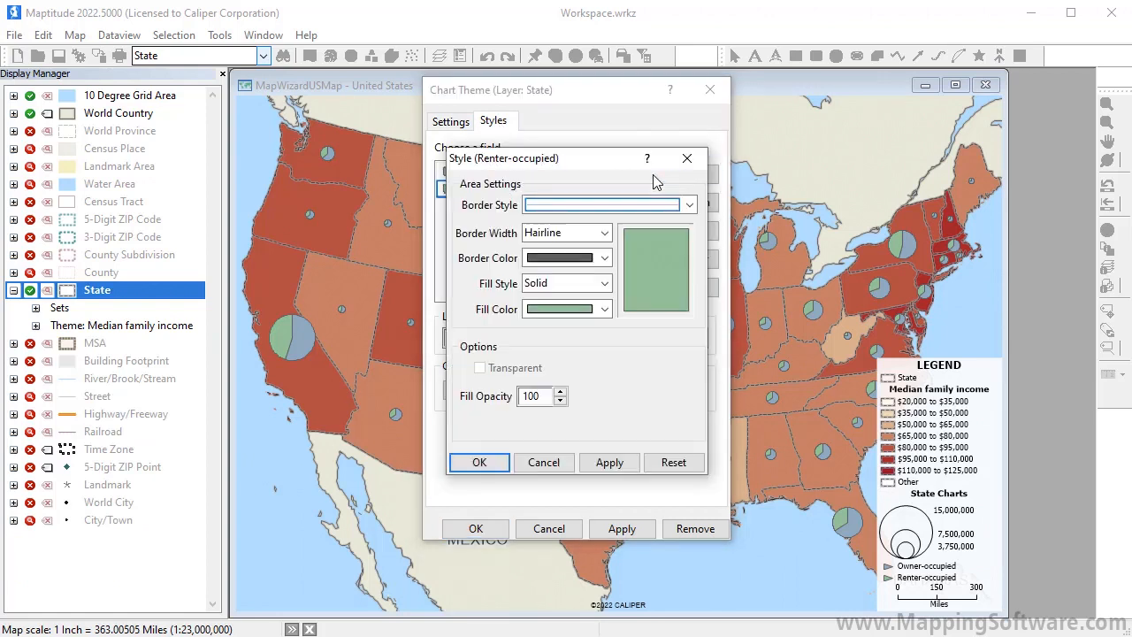
left_click(604, 309)
left_click_drag(607, 494, 607, 579)
left_click(579, 523)
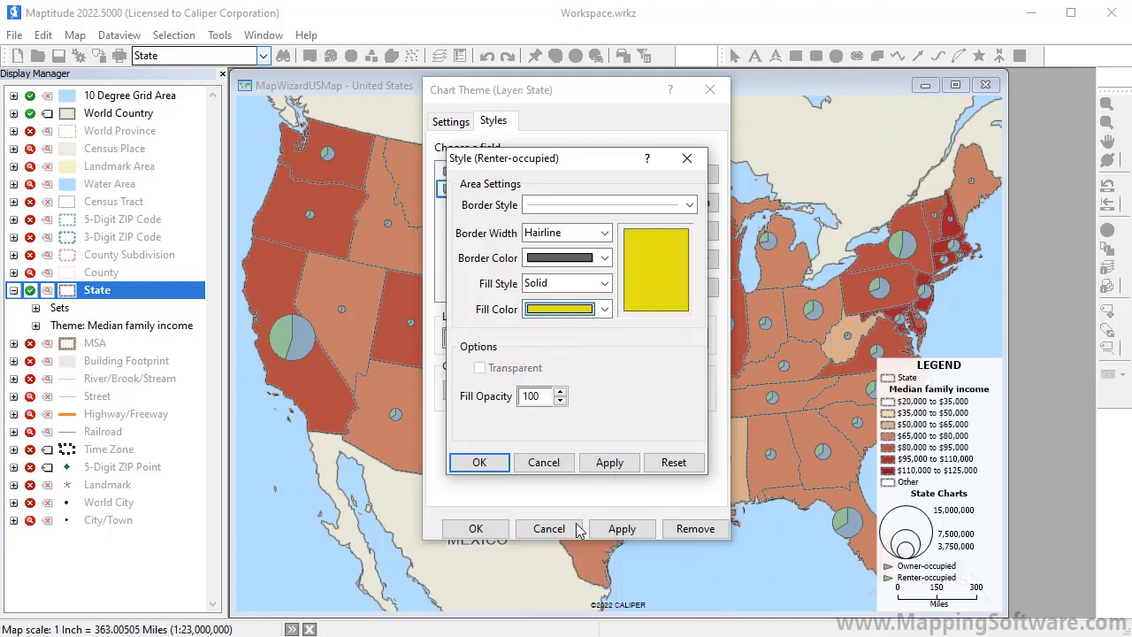
left_click(478, 462)
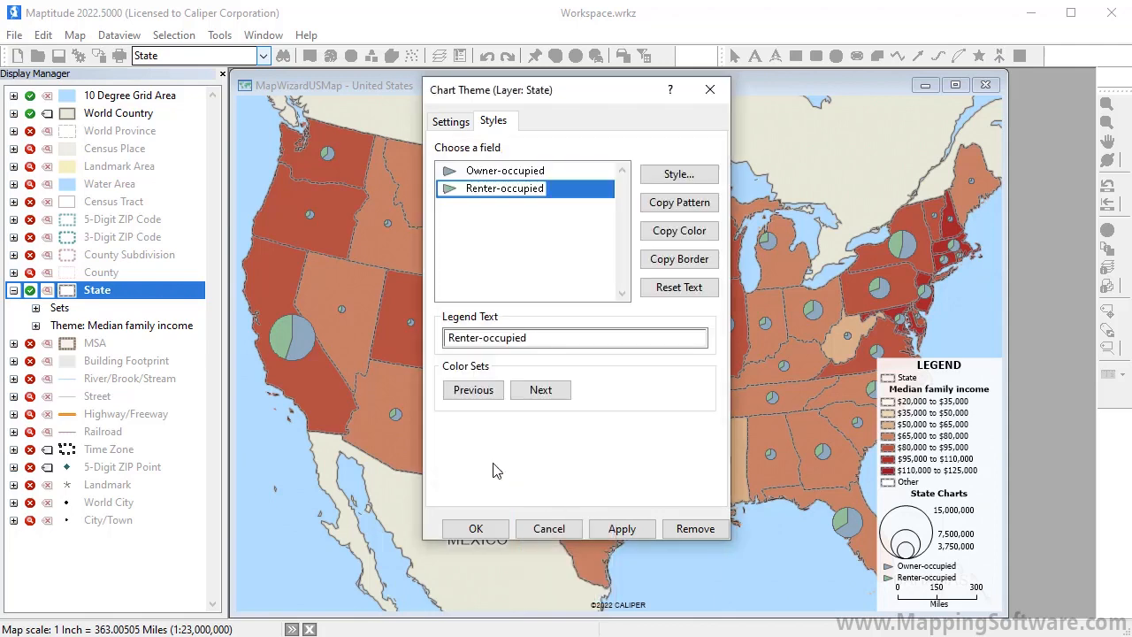
left_click(474, 527)
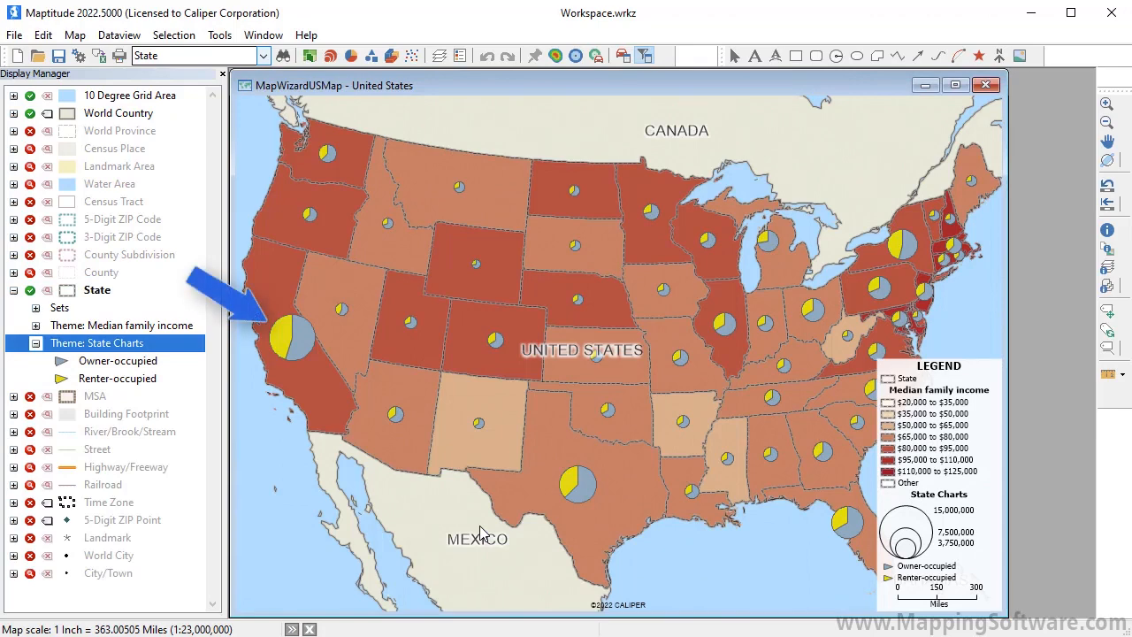
View the income and housing occupancy hover labels of California and Iowa
mouse_move(305, 378)
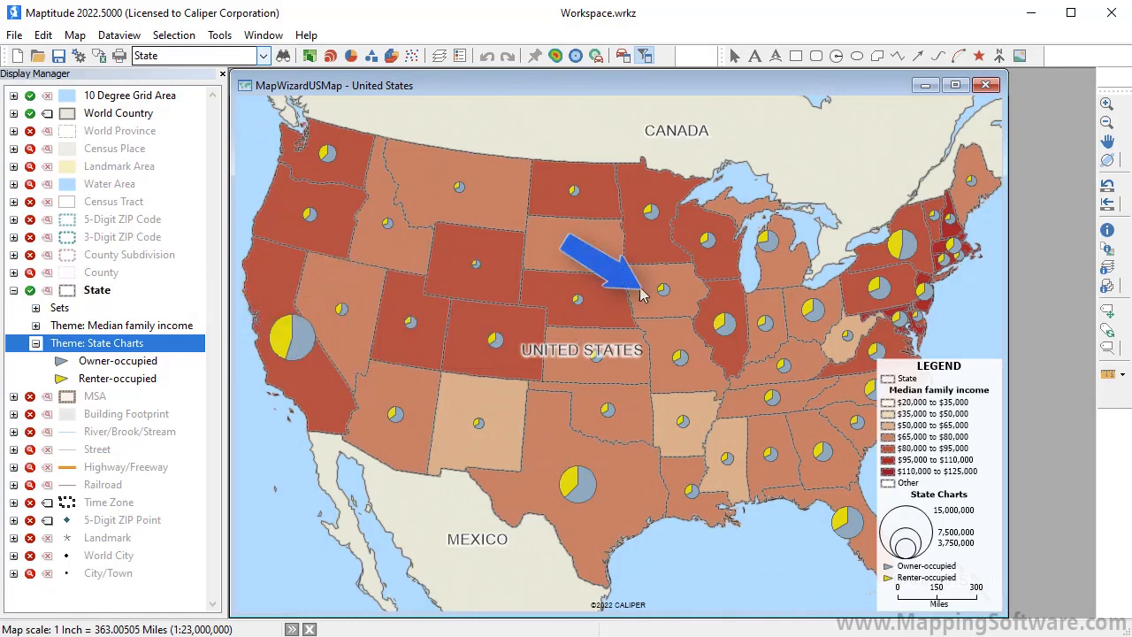
mouse_move(647, 290)
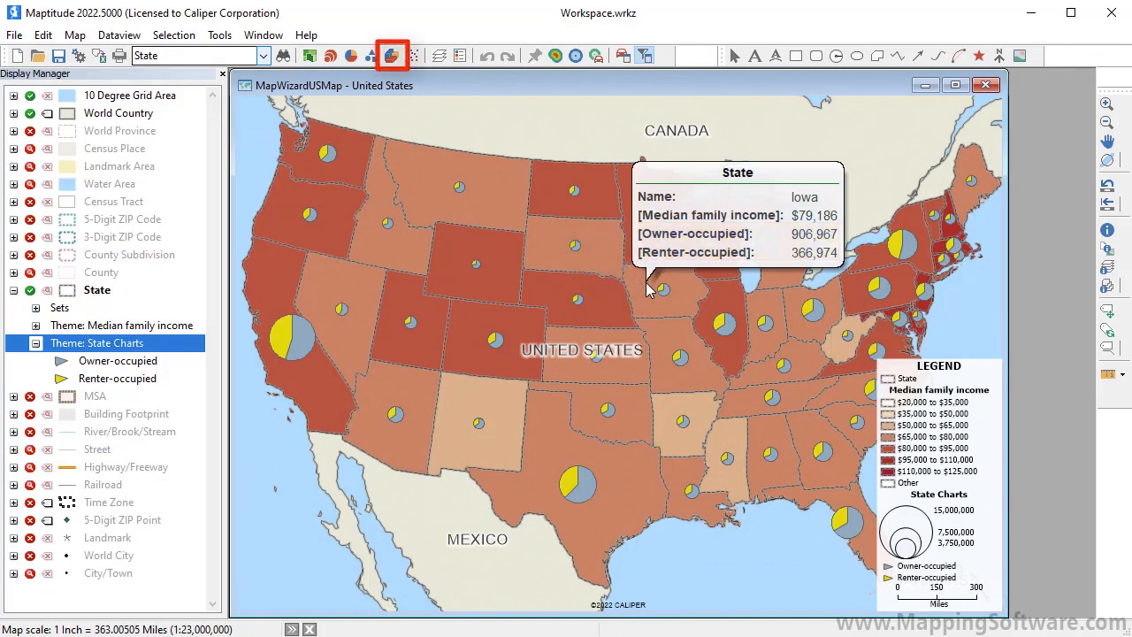
Create a 3D theme of the State layer with HH_Median income as the height, keeping the default options and styles
left_click(392, 56)
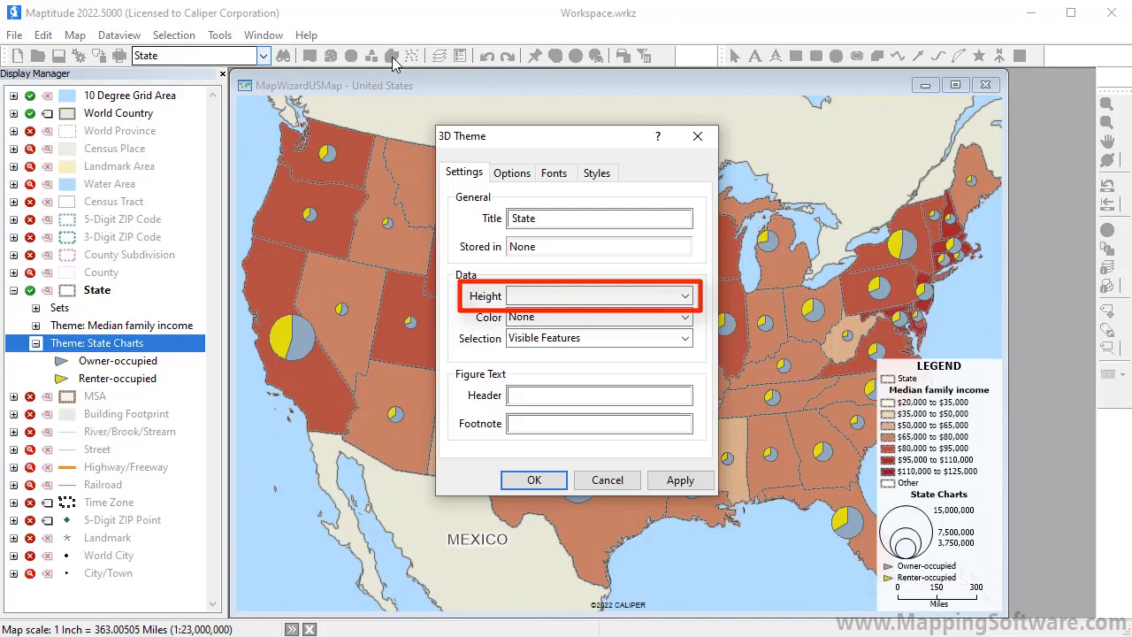
left_click(582, 297)
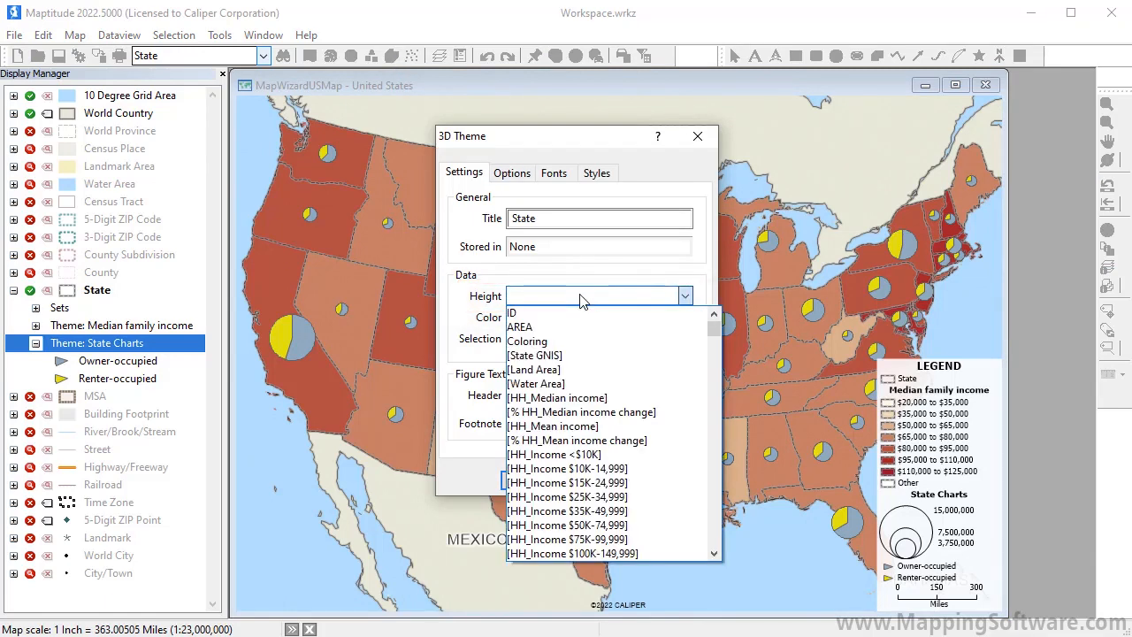
left_click(566, 398)
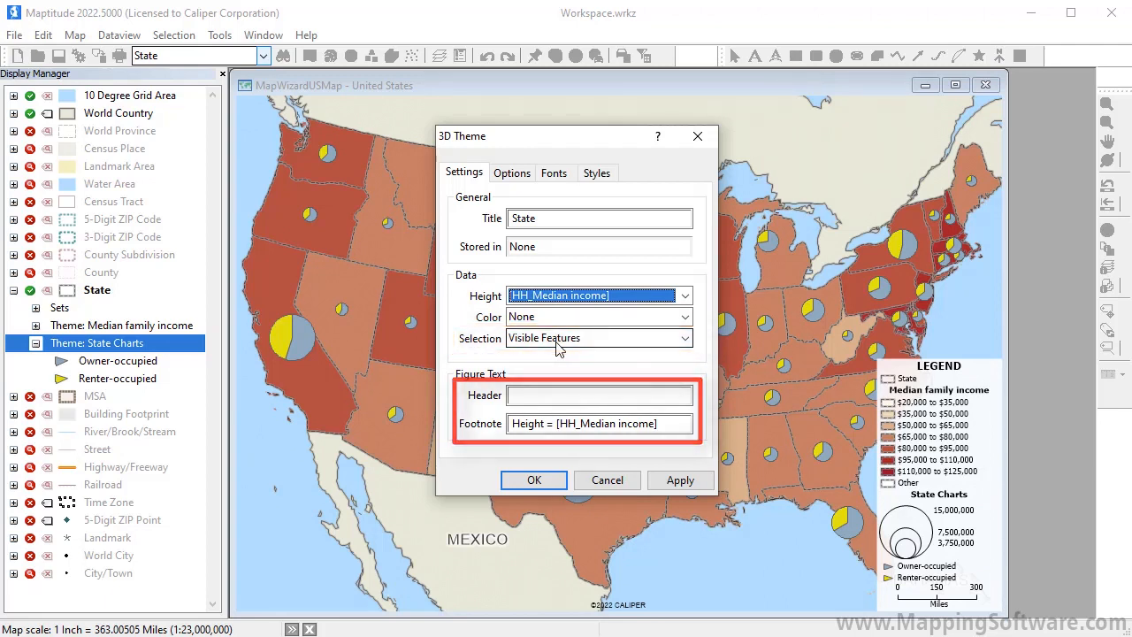
left_click(511, 179)
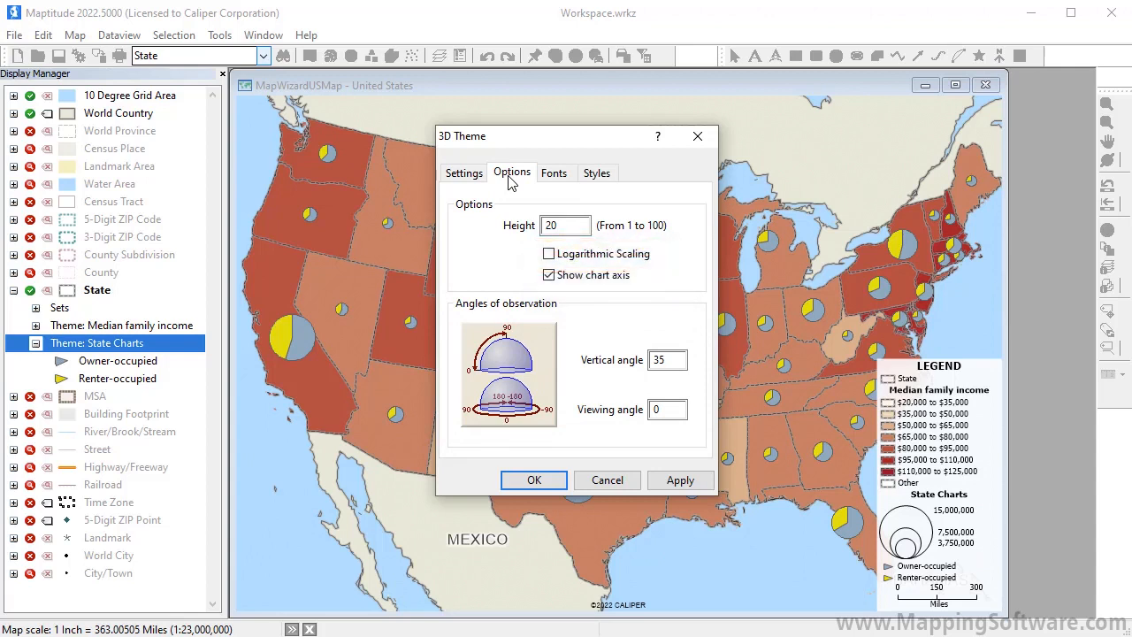
left_click(601, 175)
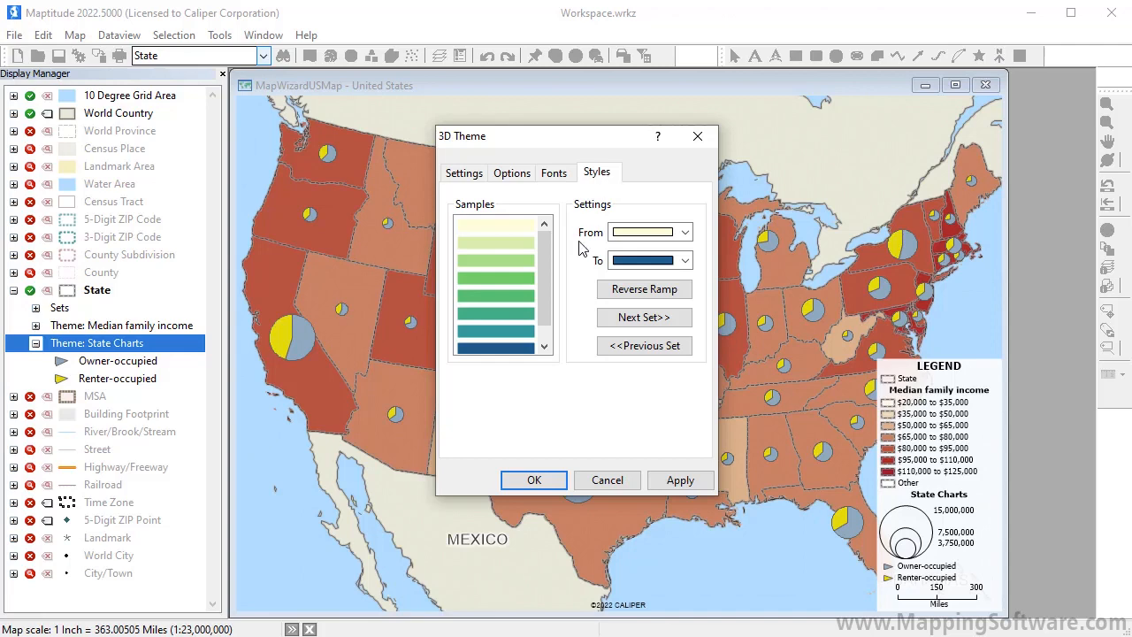
left_click(534, 482)
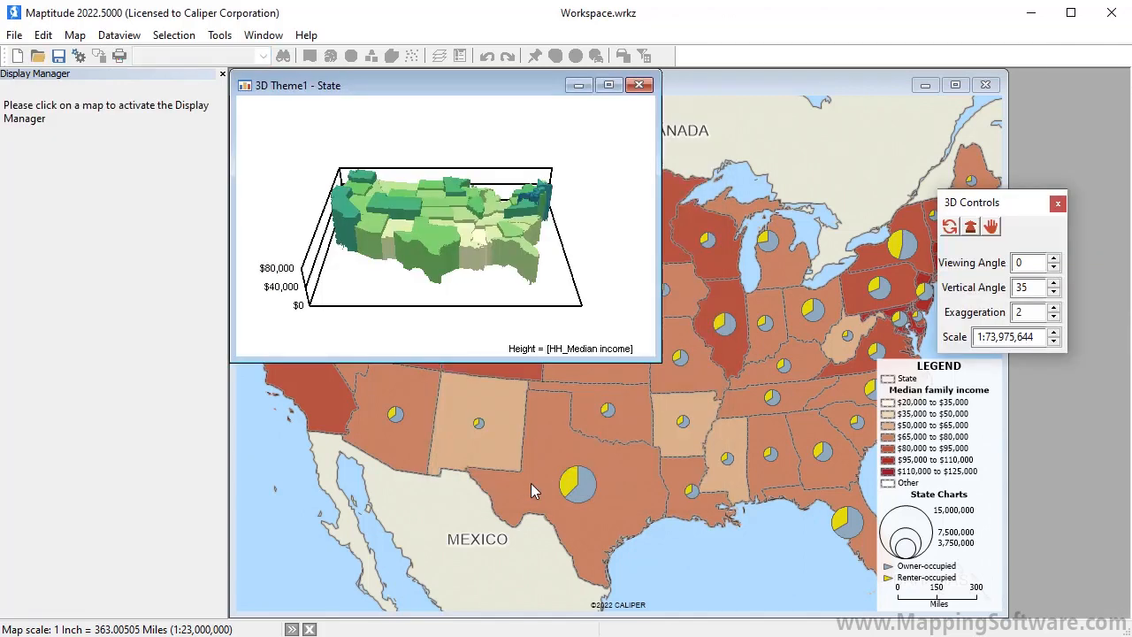
Enlarge the 3D theme window and set its viewing angle to 30
left_click_drag(654, 358, 934, 554)
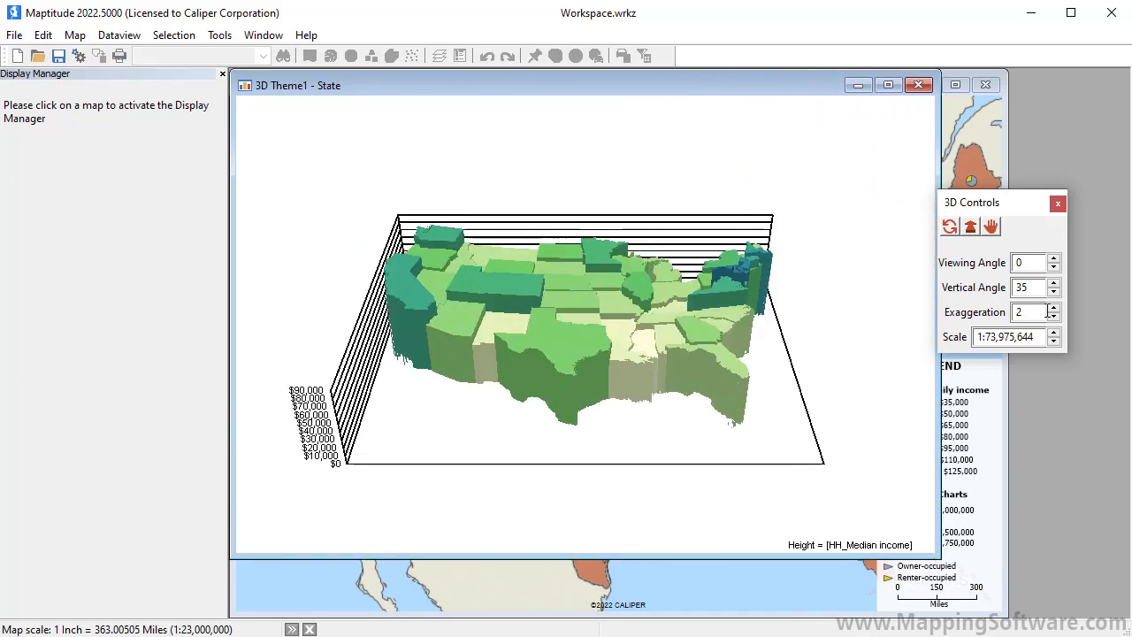
left_click(1054, 258)
left_click(1054, 259)
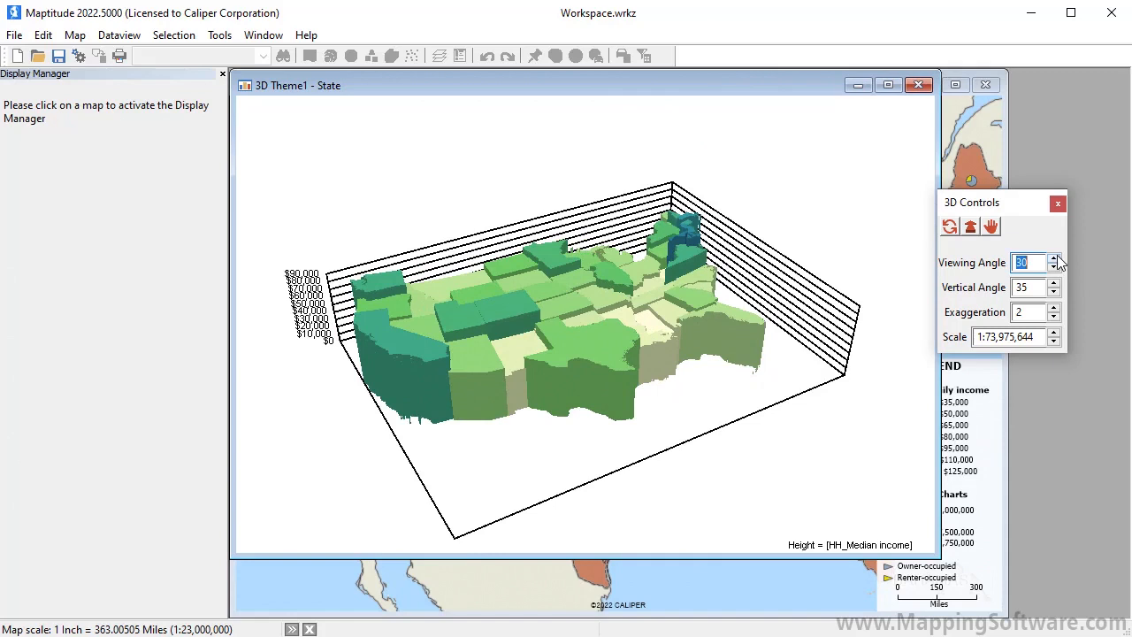
Set the 3D view's exaggeration to 4 and its scale to 1:100,000,000
left_click(1054, 308)
left_click(1053, 308)
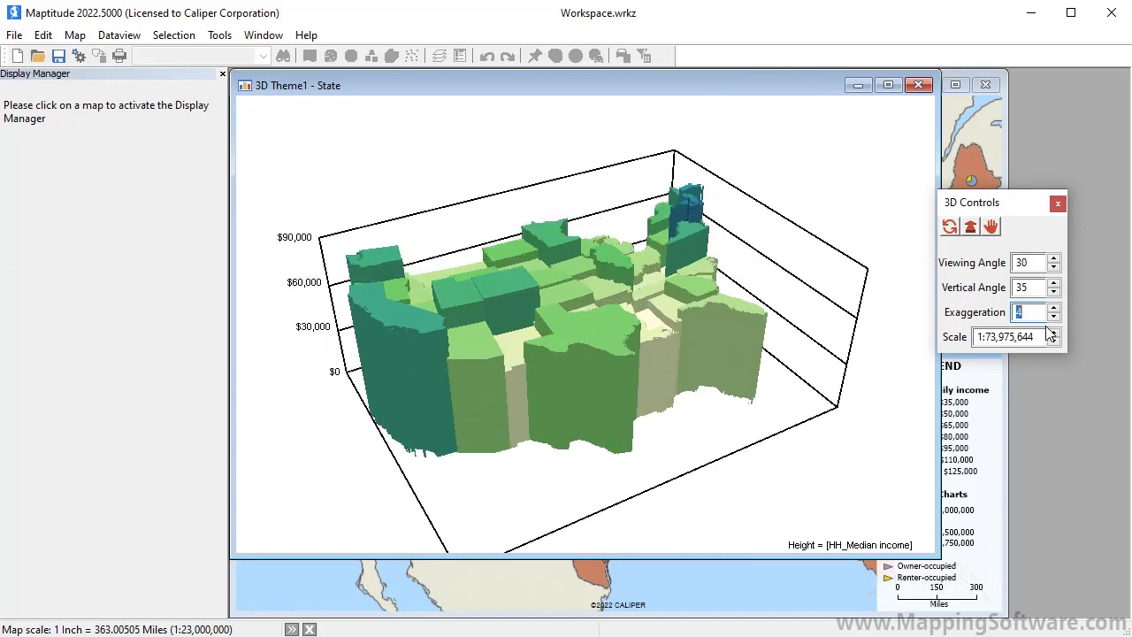
left_click(1054, 342)
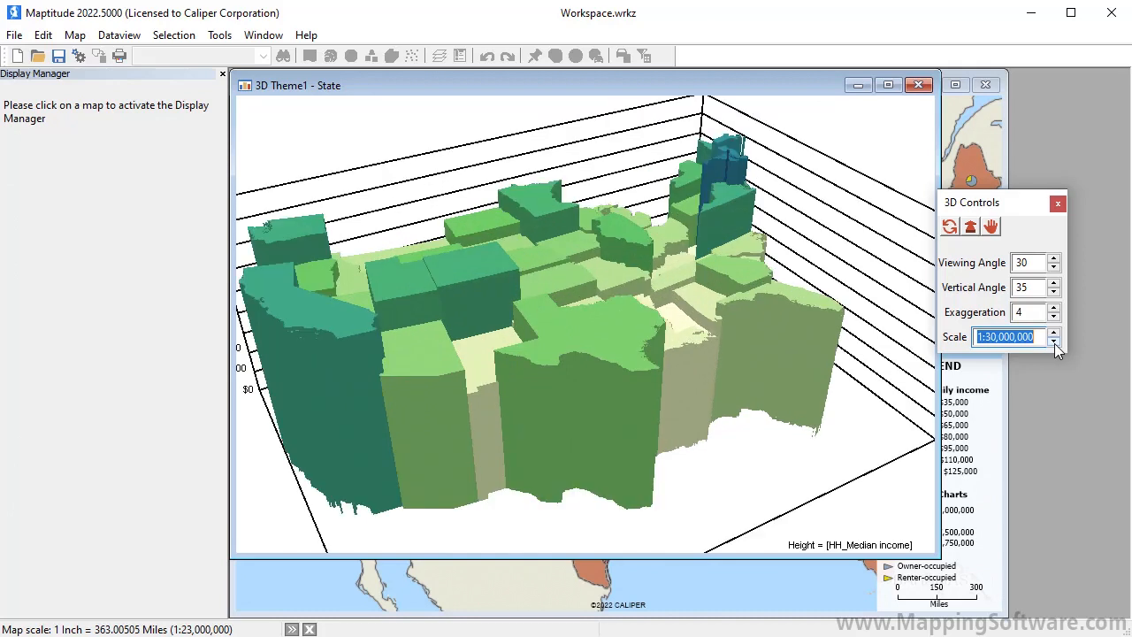
left_click(1054, 336)
left_click(1054, 335)
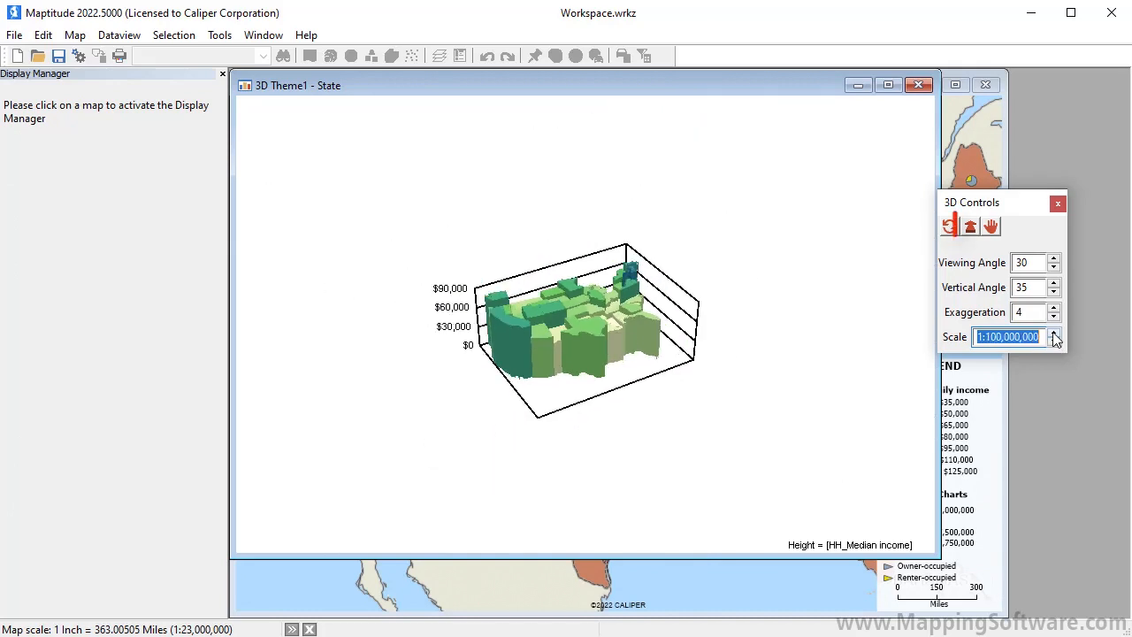
Zoom the 3D map freehand to about 1:40,600,000 and rotate it to a viewing angle of about -11 and vertical angle of about 27
left_click(971, 228)
left_click_drag(624, 326, 575, 340)
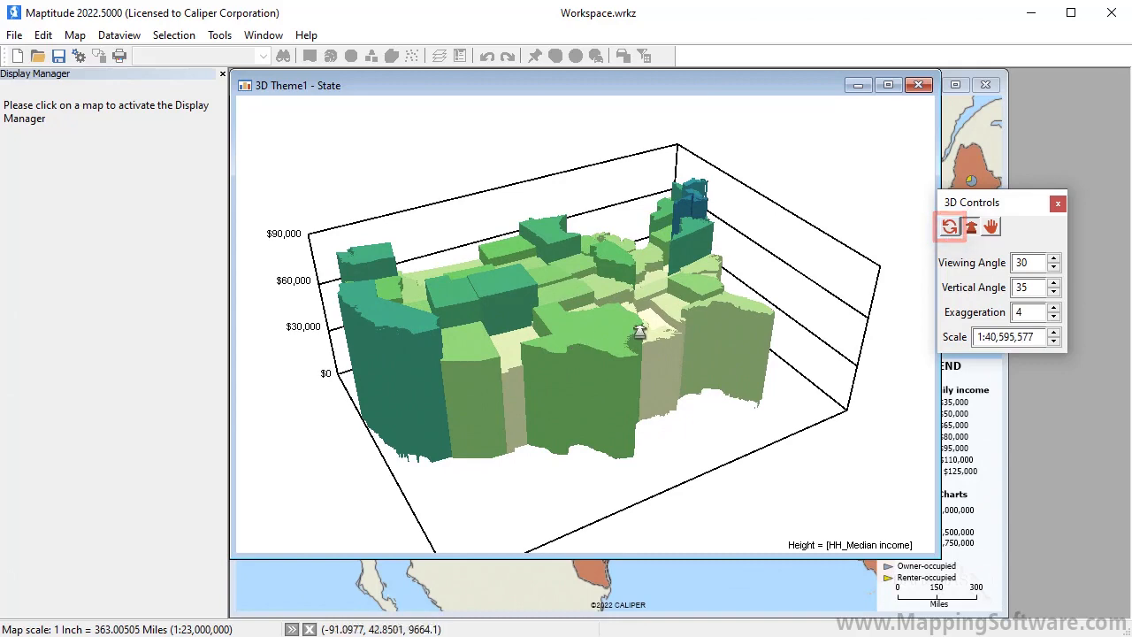
left_click(950, 228)
left_click_drag(569, 412, 400, 410)
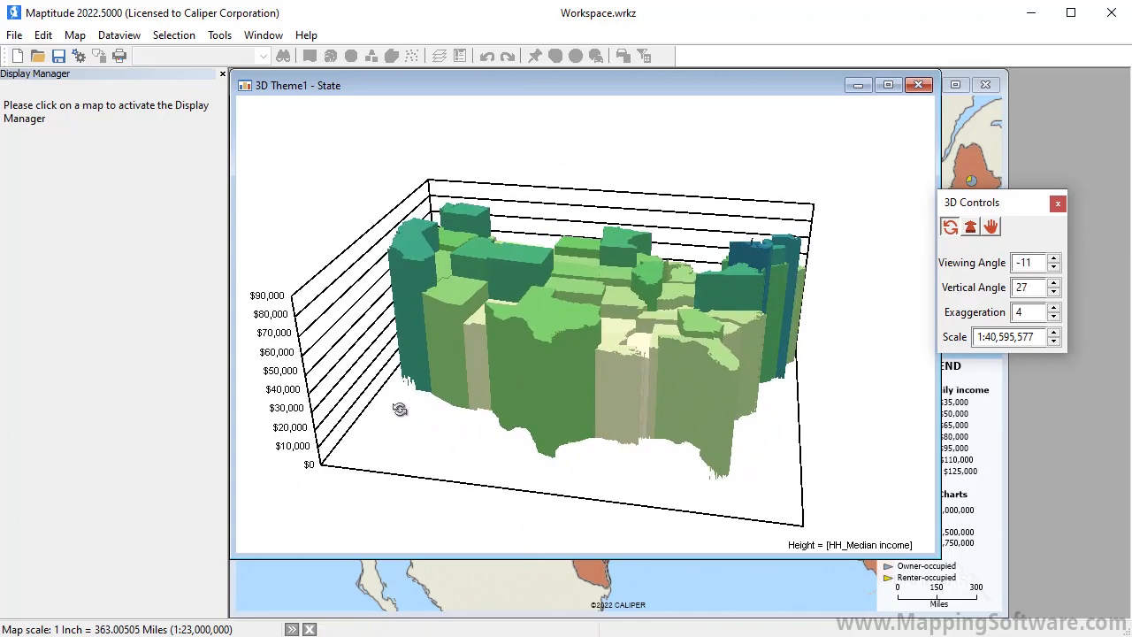
Return to the United States map and remove the median family income and pie chart themes from the State layer
left_click(756, 591)
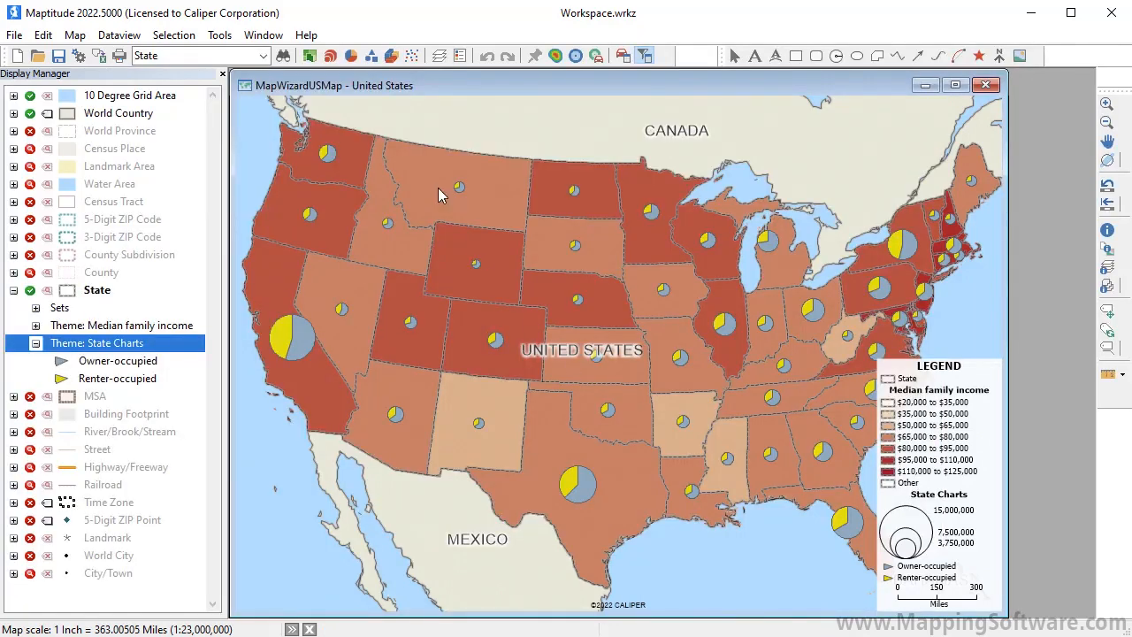
left_click(311, 57)
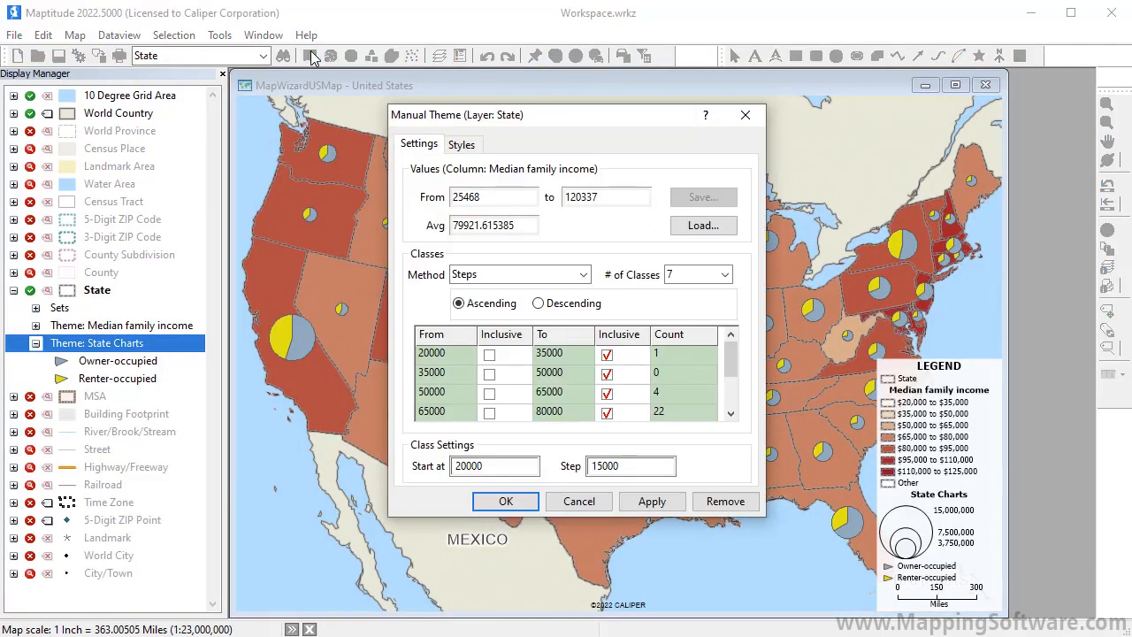
left_click(723, 501)
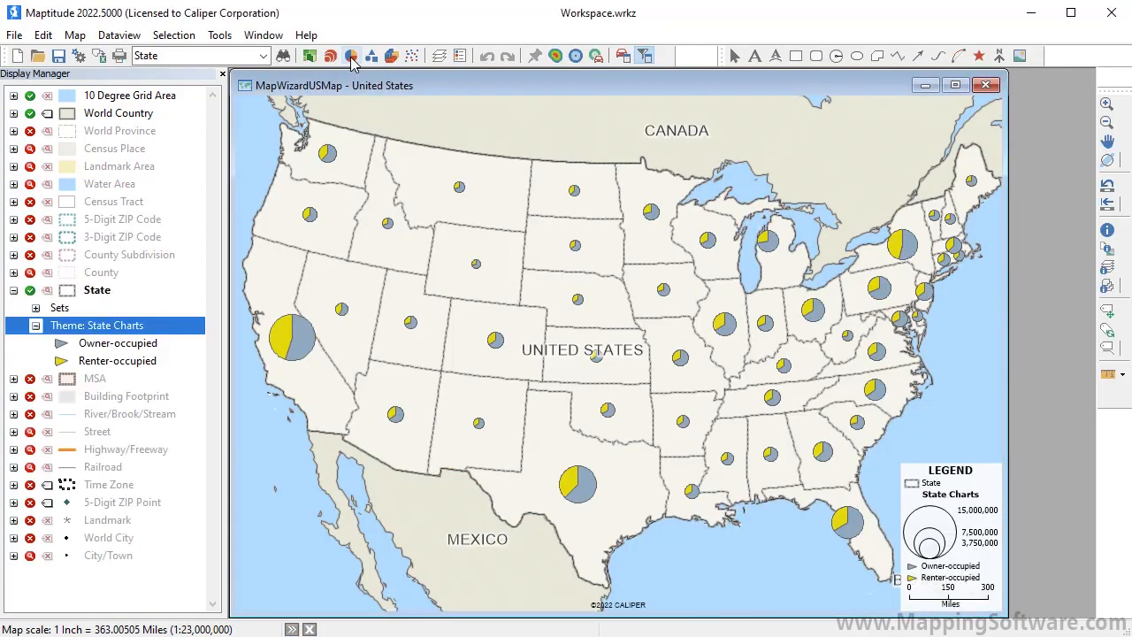
left_click(352, 57)
left_click(684, 529)
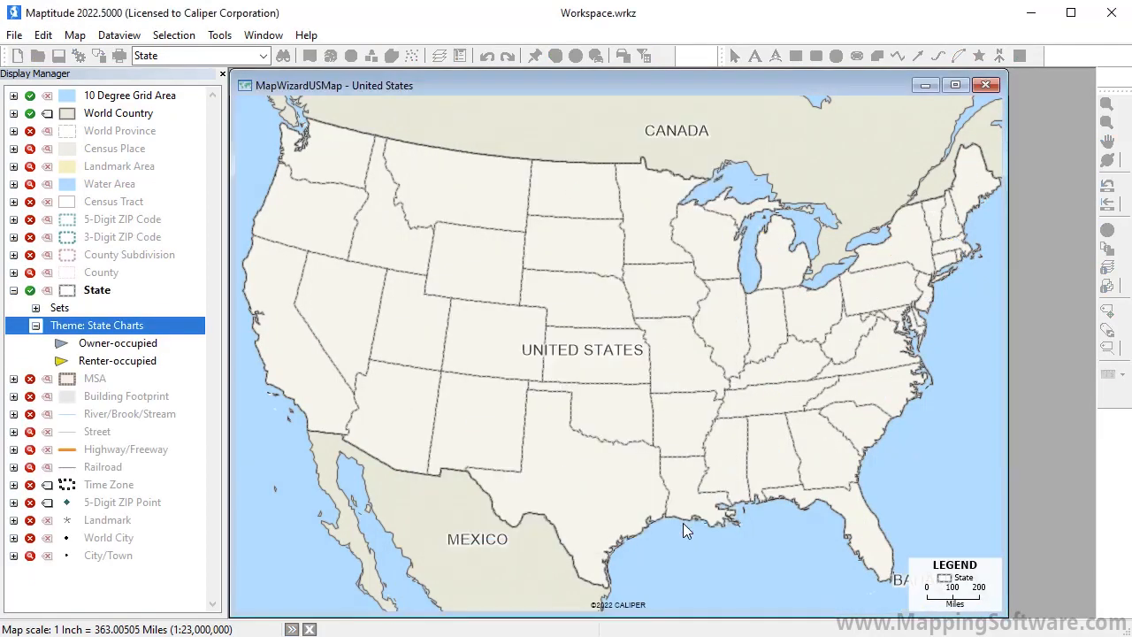
Show the County layer and make it the working layer
left_click(30, 272)
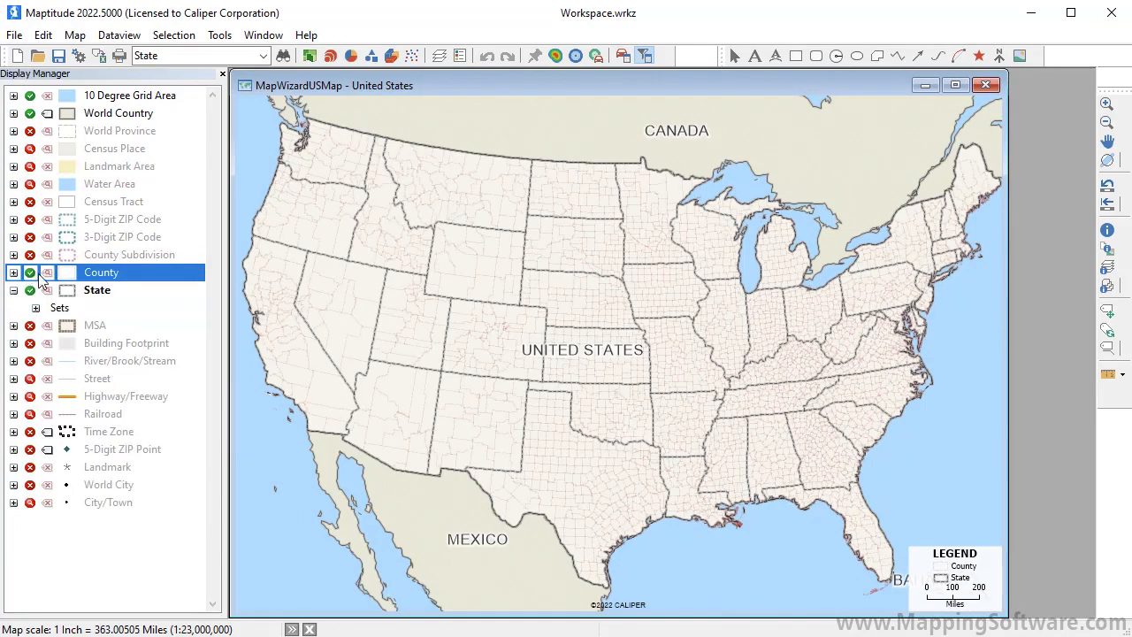
right_click(104, 277)
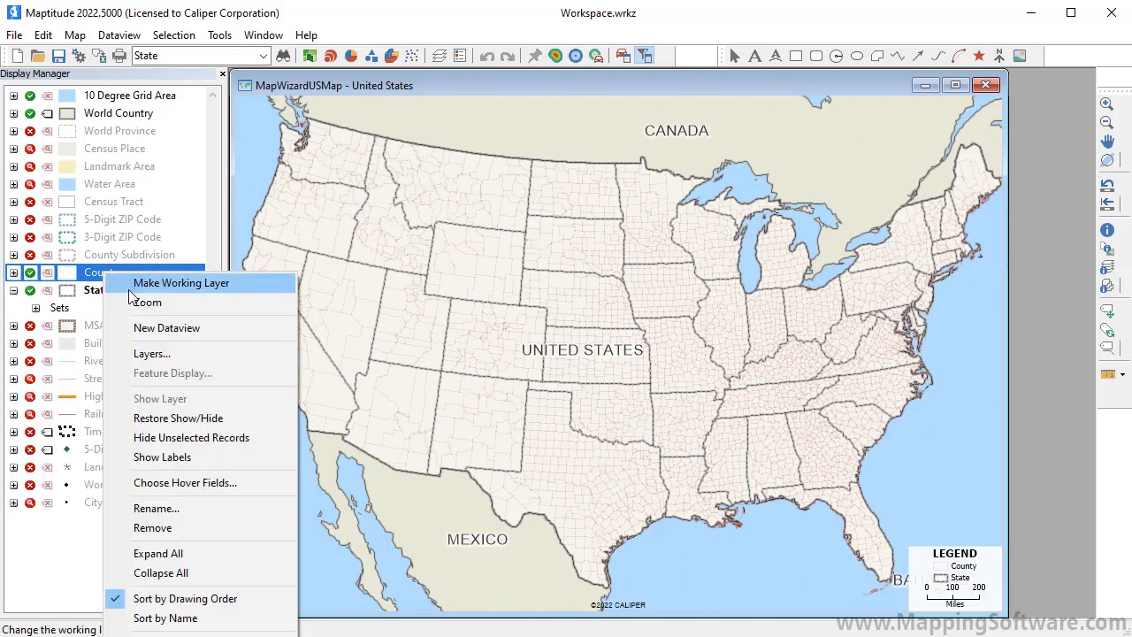
left_click(127, 285)
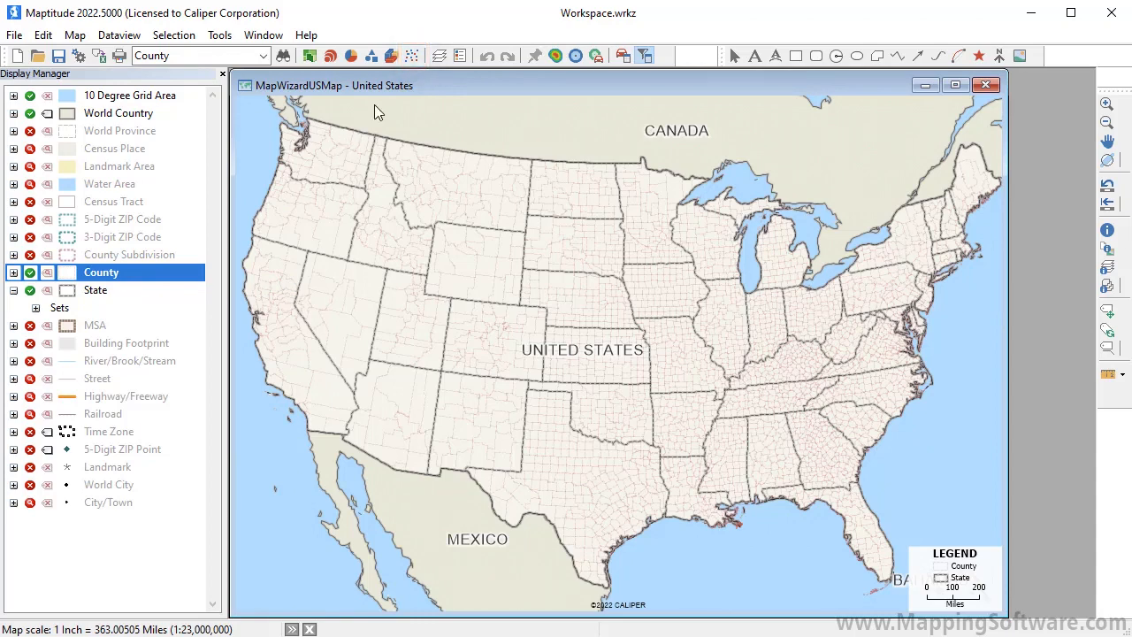
Add a dot-density theme to the County layer using the Hispanic or Latino and Not Hispanic or Latino fields
left_click(415, 63)
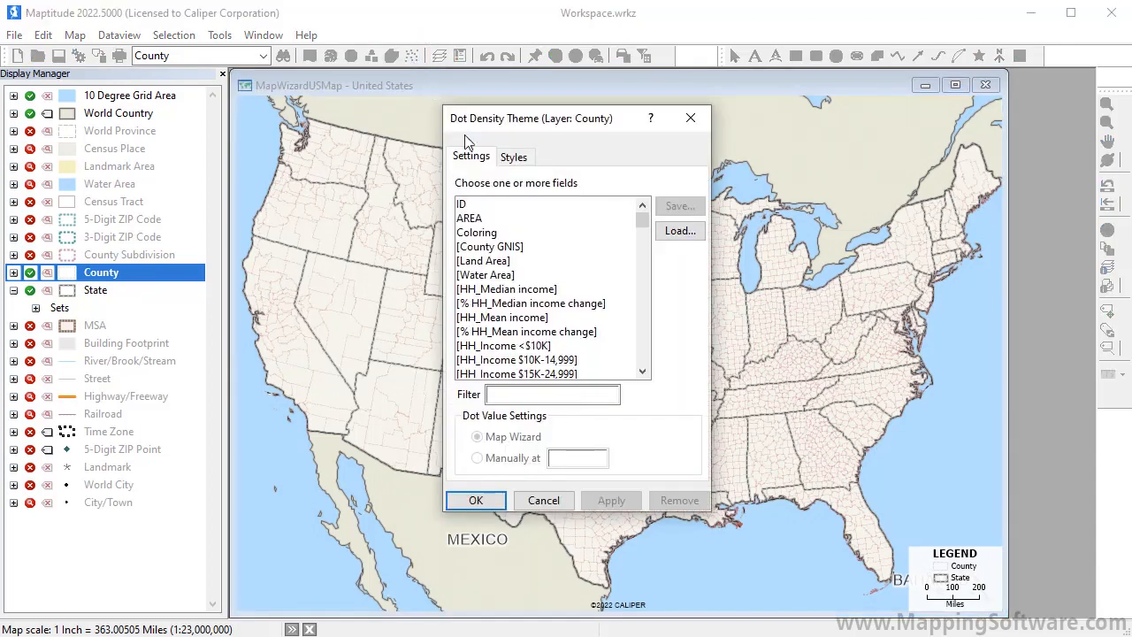
type("hispanic")
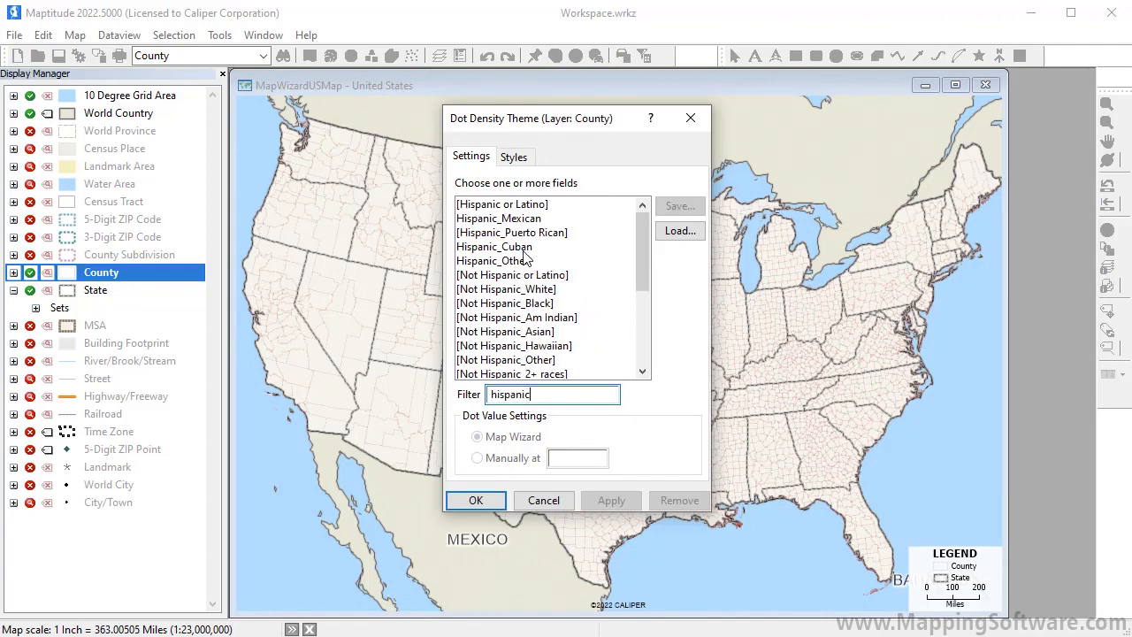
left_click(535, 209)
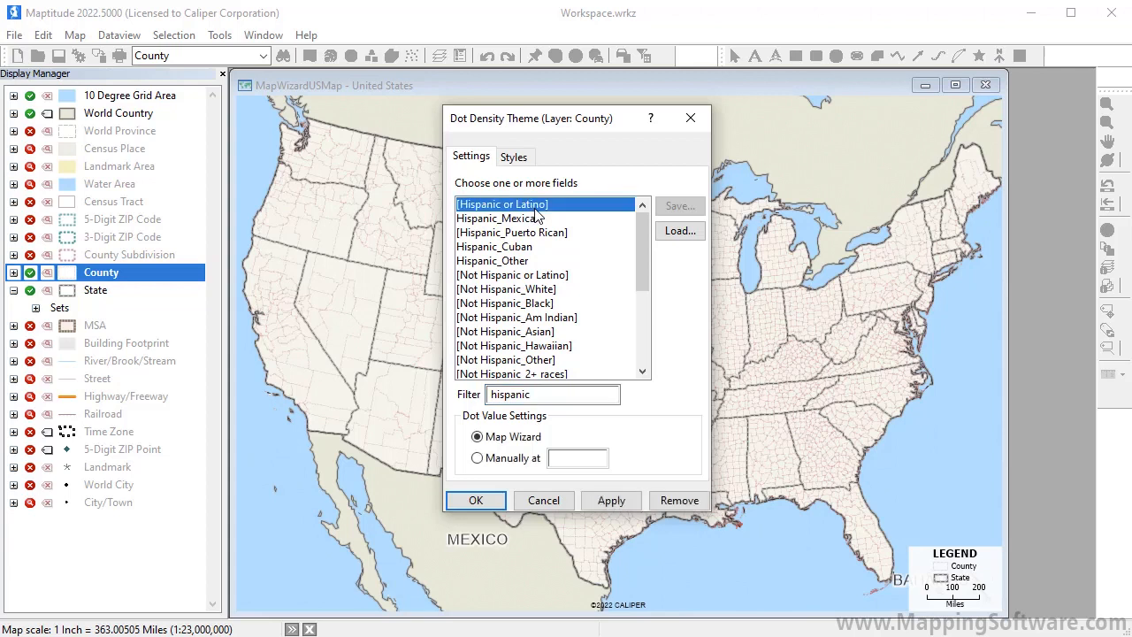
left_click(514, 276, "ctrl")
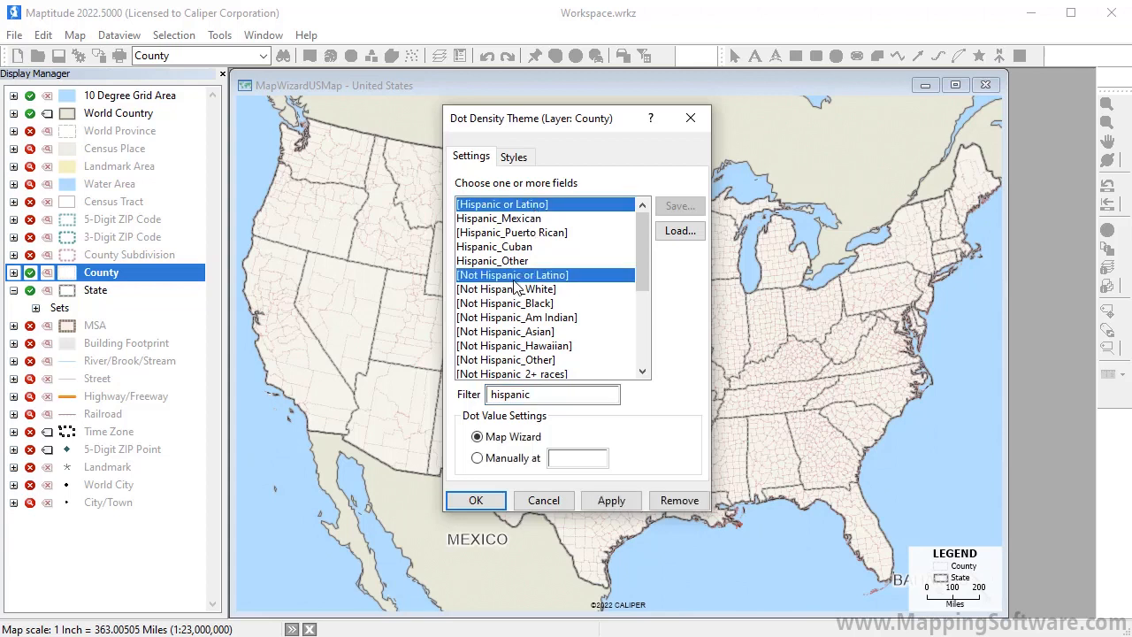
left_click(473, 501)
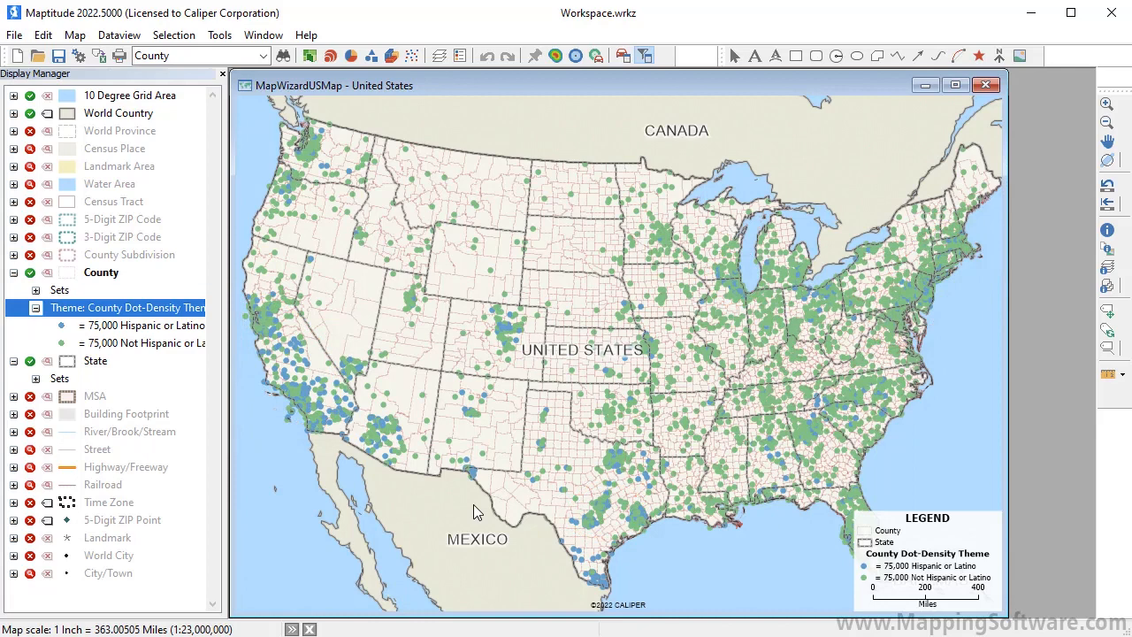
Set the County dot-density theme's dot value manually to 40,000
left_click(412, 58)
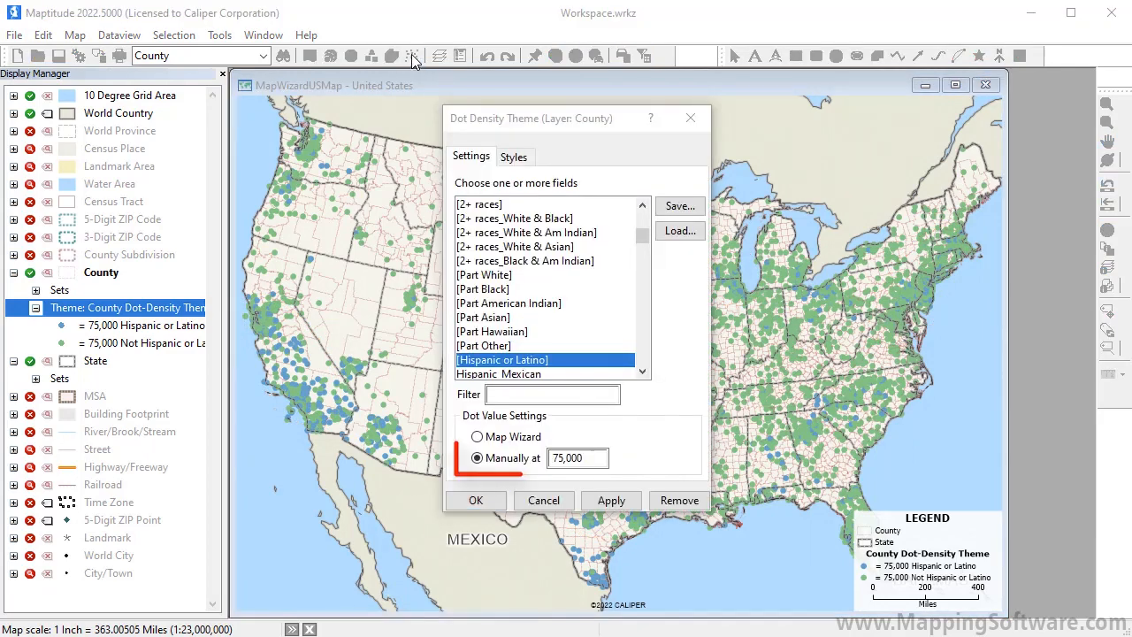
double_click(588, 457)
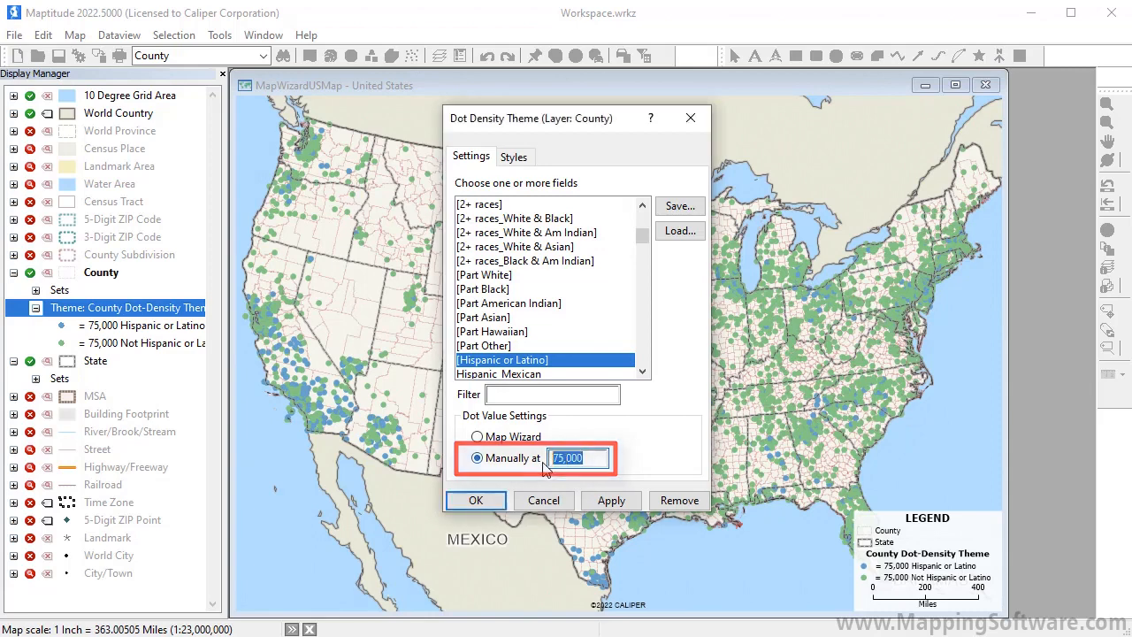
type("40000")
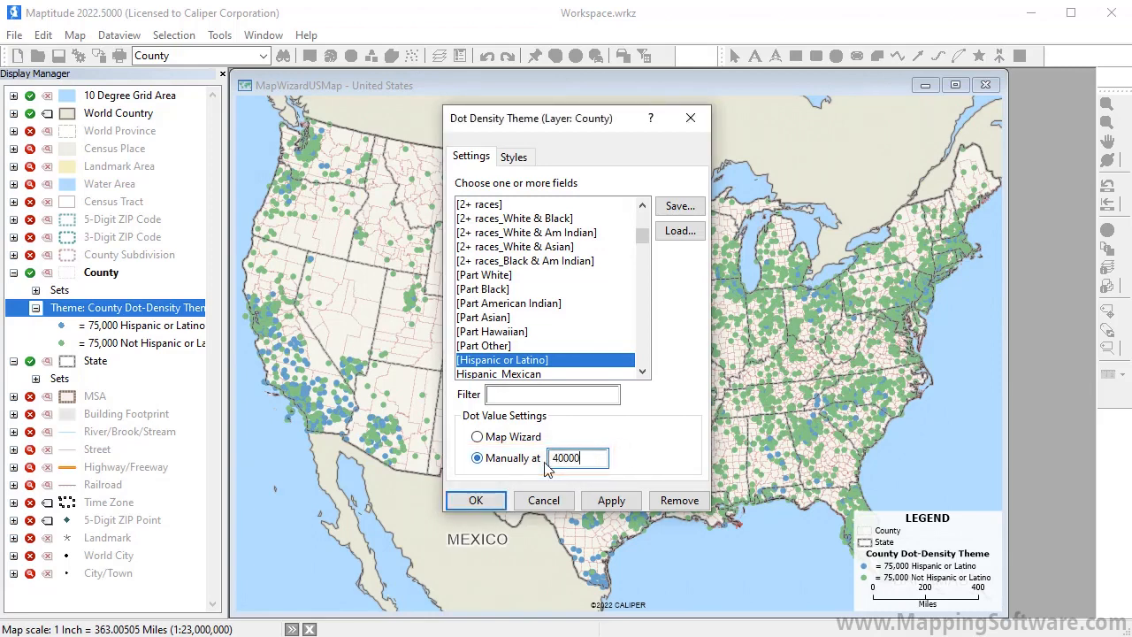
Style the Hispanic or Latino dots in red at size 4, copy that symbol to the other field, and apply the theme changes
left_click(516, 156)
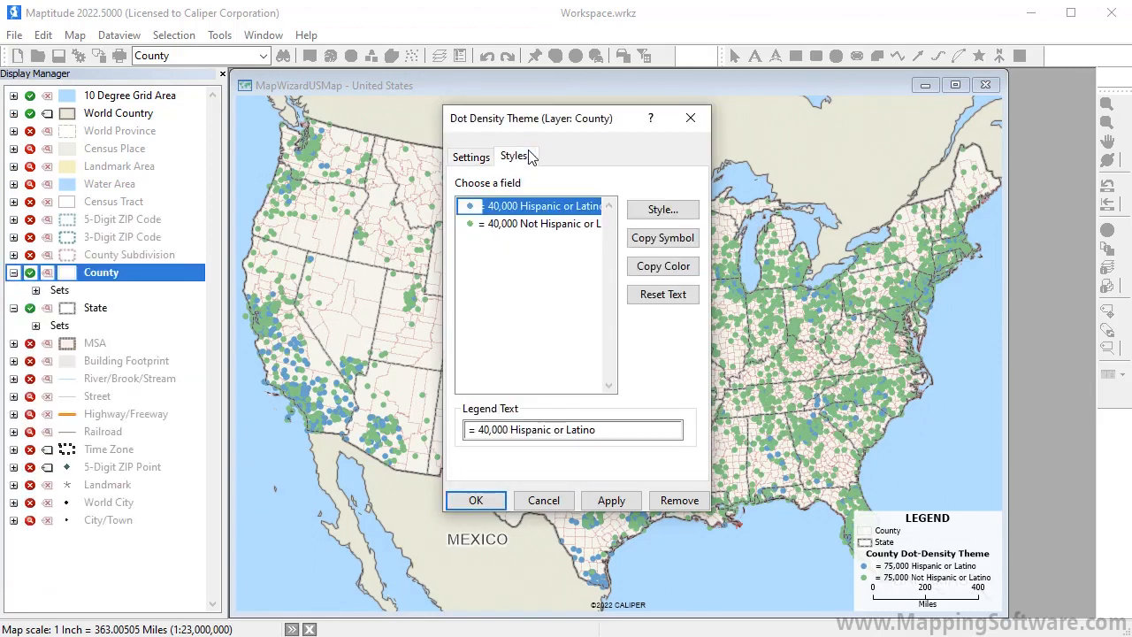
left_click(662, 210)
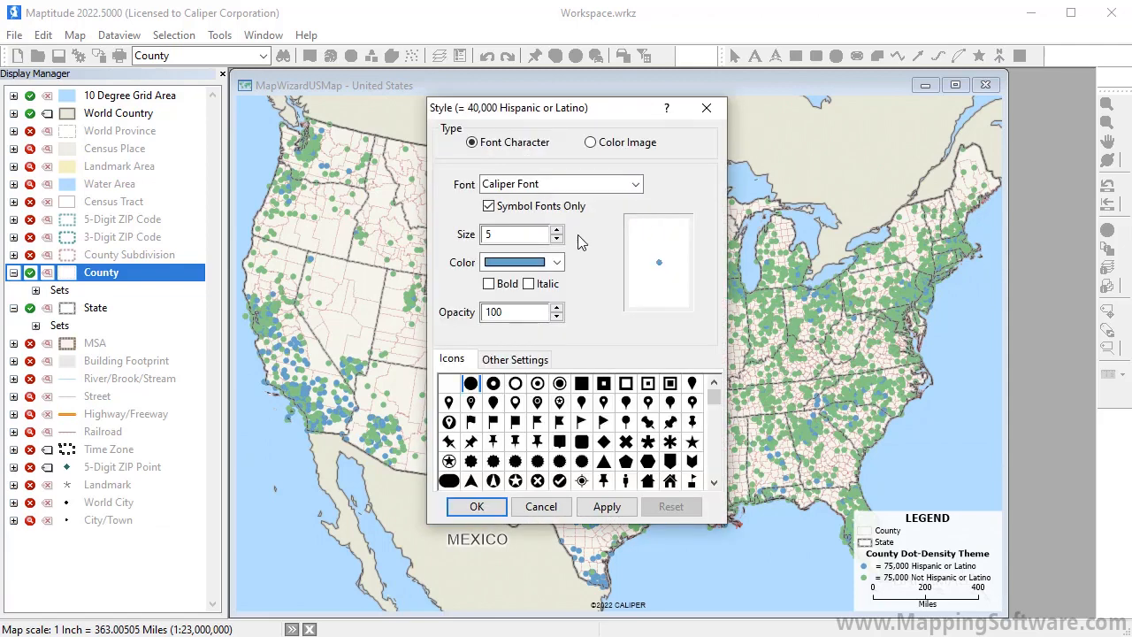
left_click(556, 239)
left_click(556, 262)
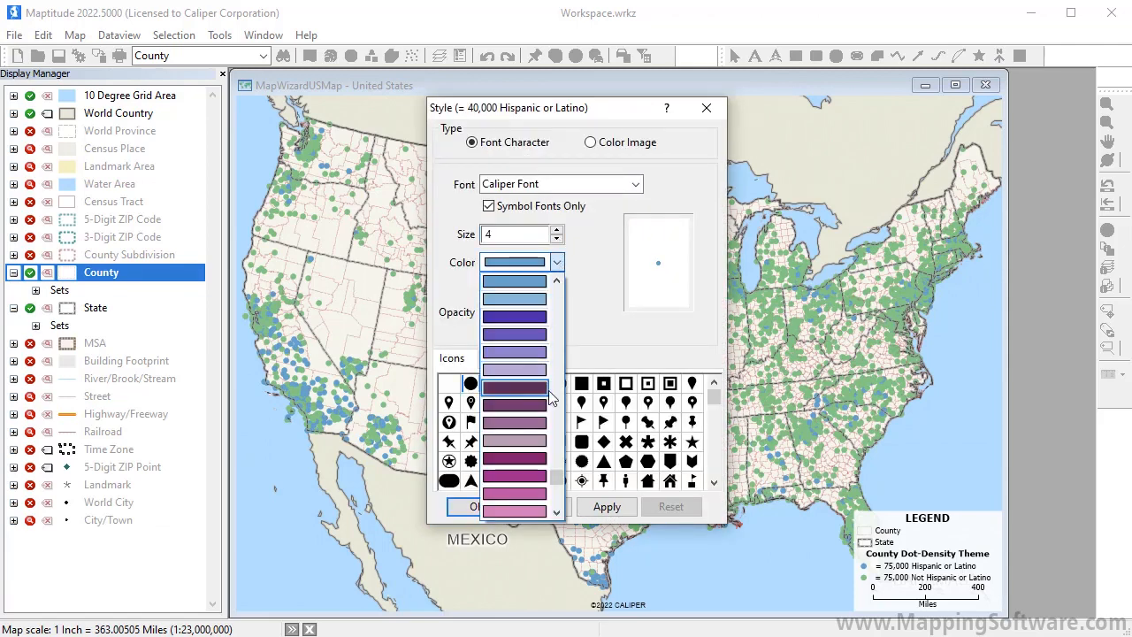
scroll(560, 501, "down", 3)
left_click(530, 470)
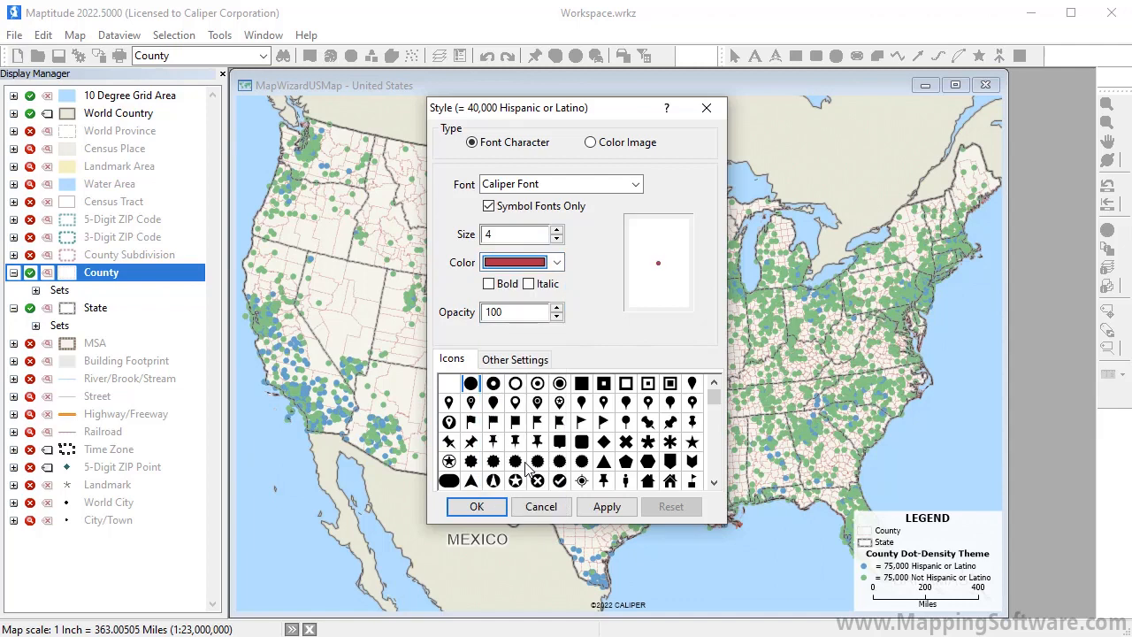
left_click(492, 505)
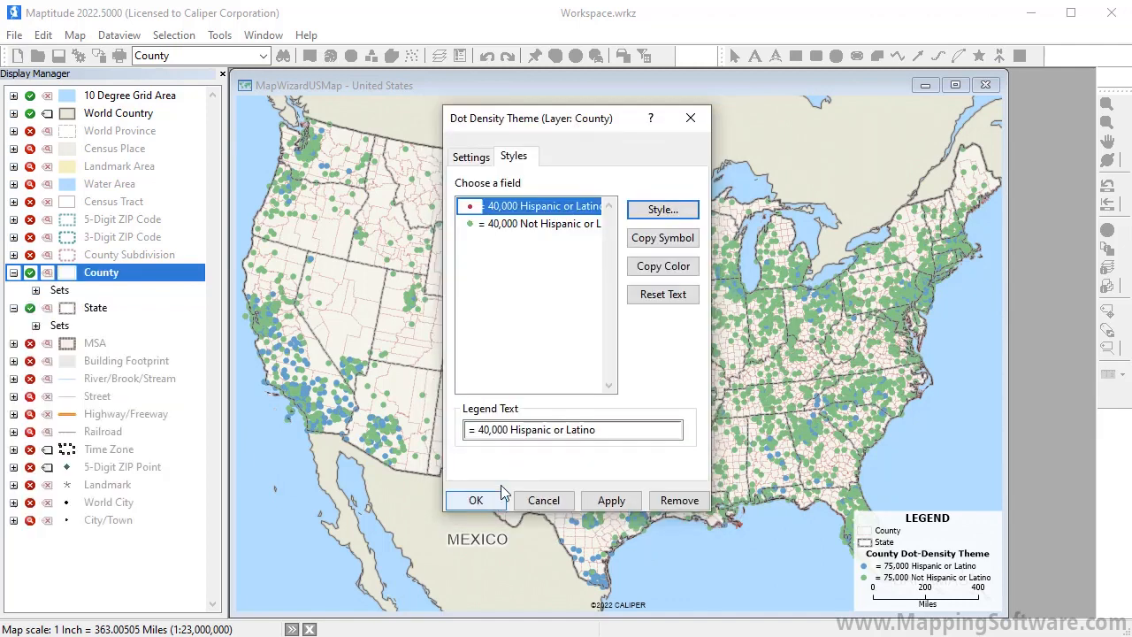
left_click(670, 241)
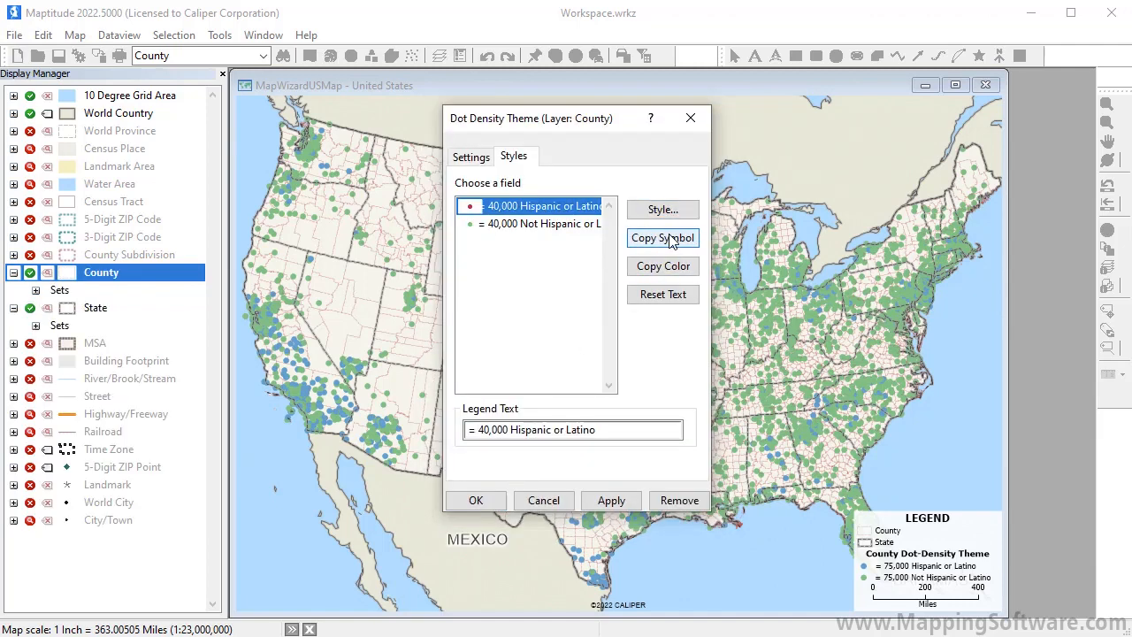
left_click(476, 500)
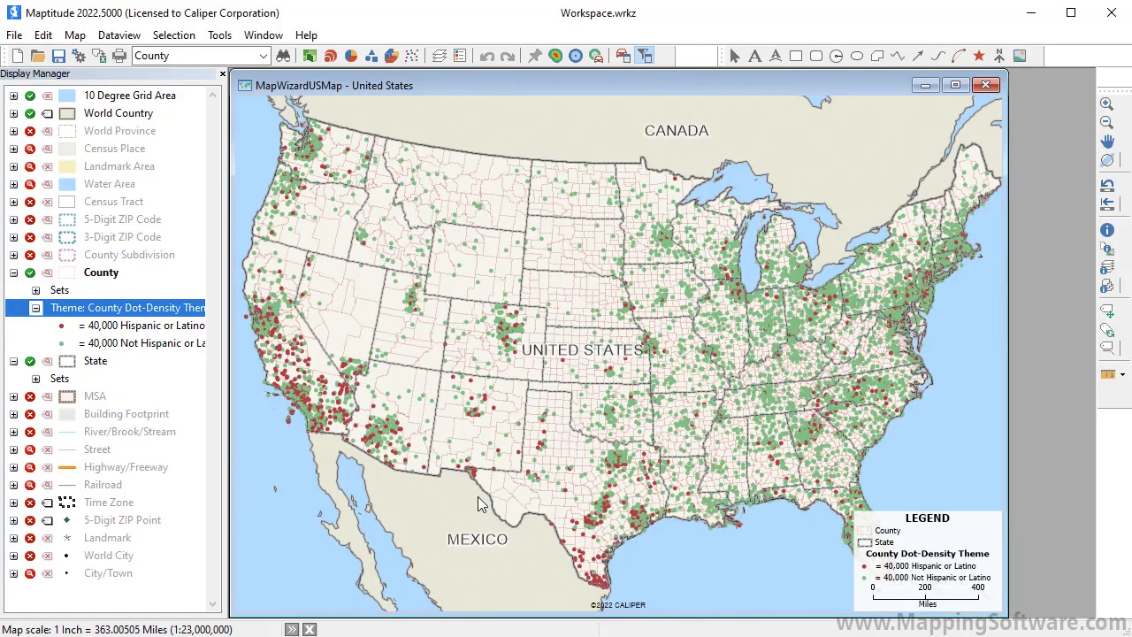
Replace the County layer's dot-density theme with a size theme on the Population field, using the default symbol style
left_click(413, 56)
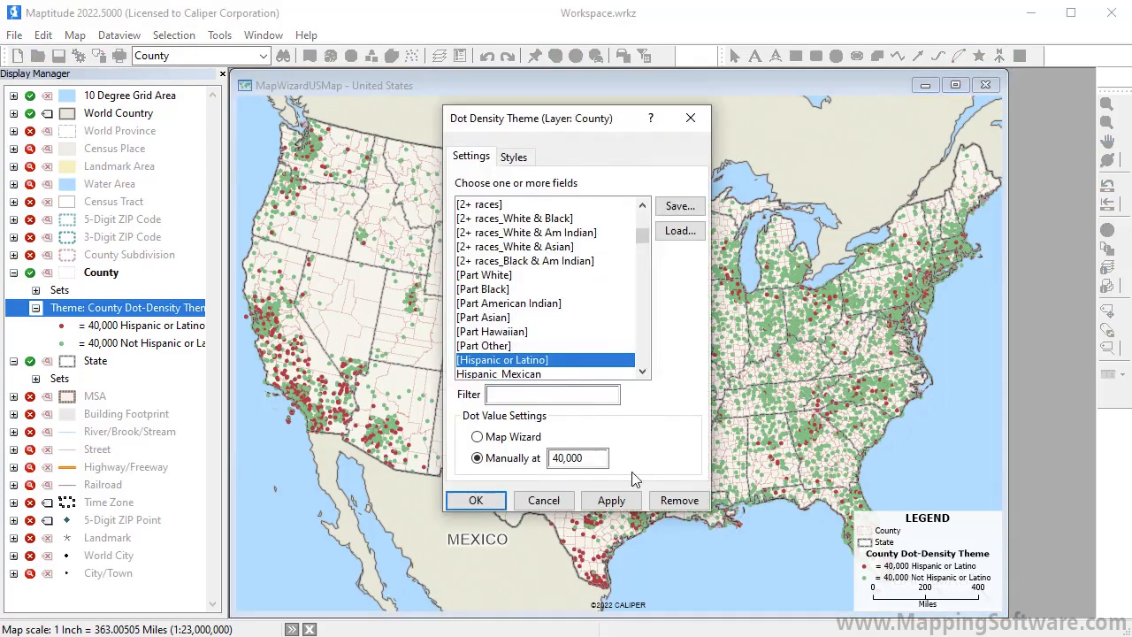
left_click(674, 506)
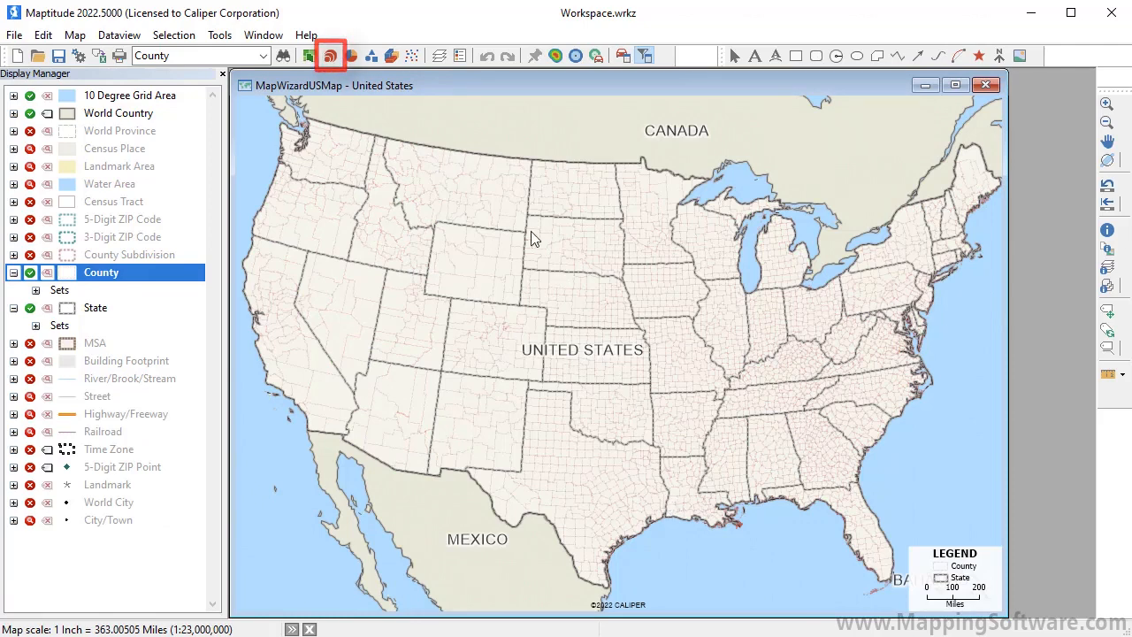
left_click(332, 56)
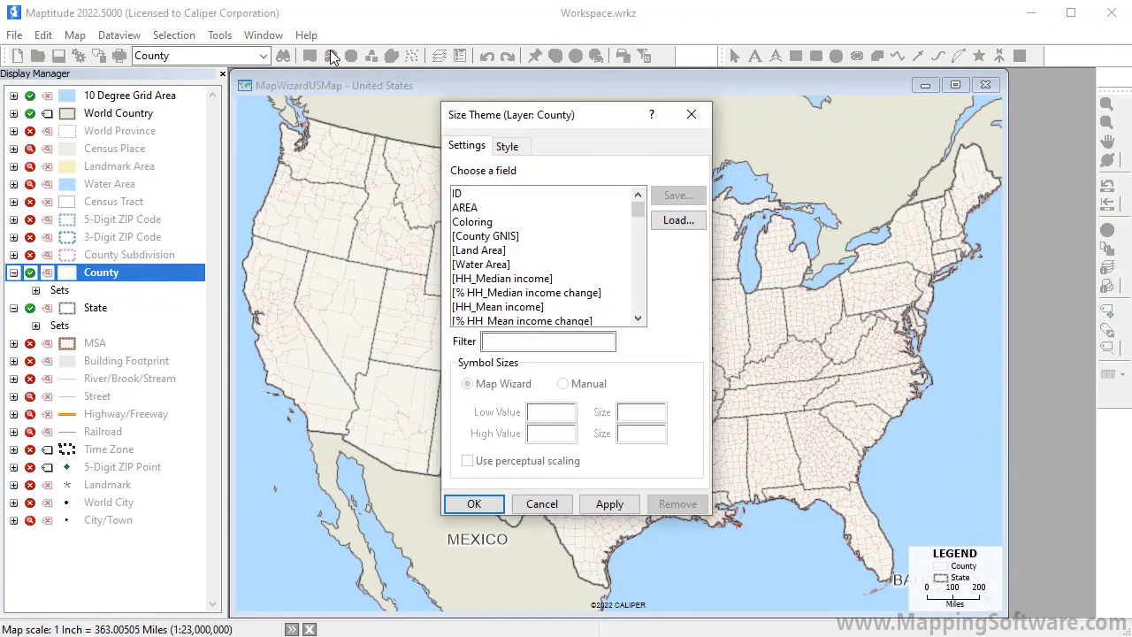
left_click(519, 340)
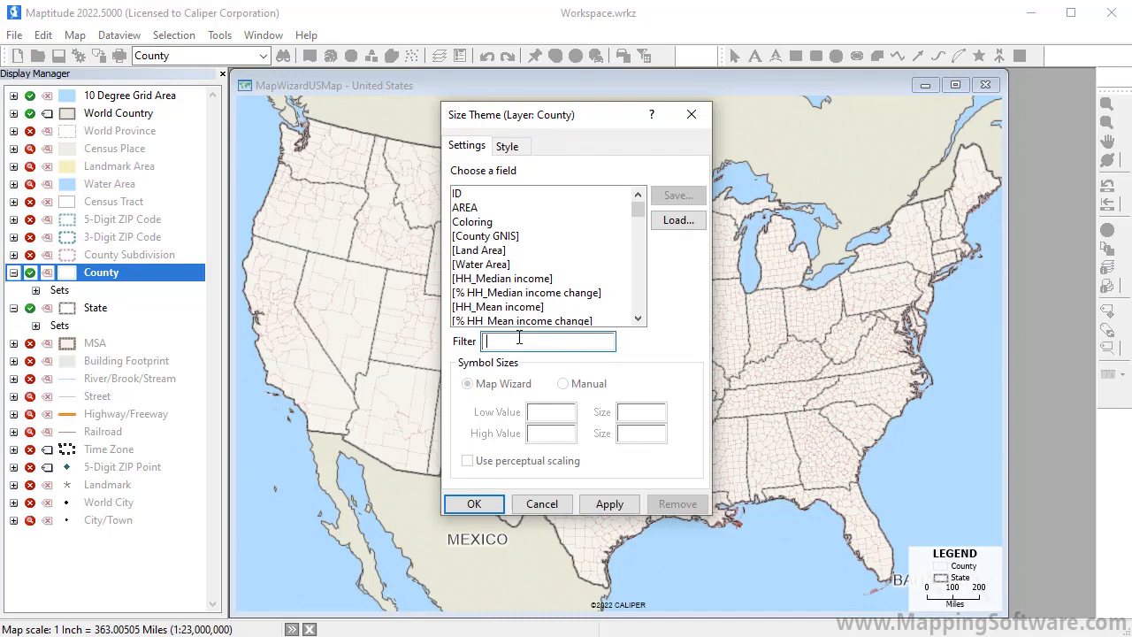
type("popu")
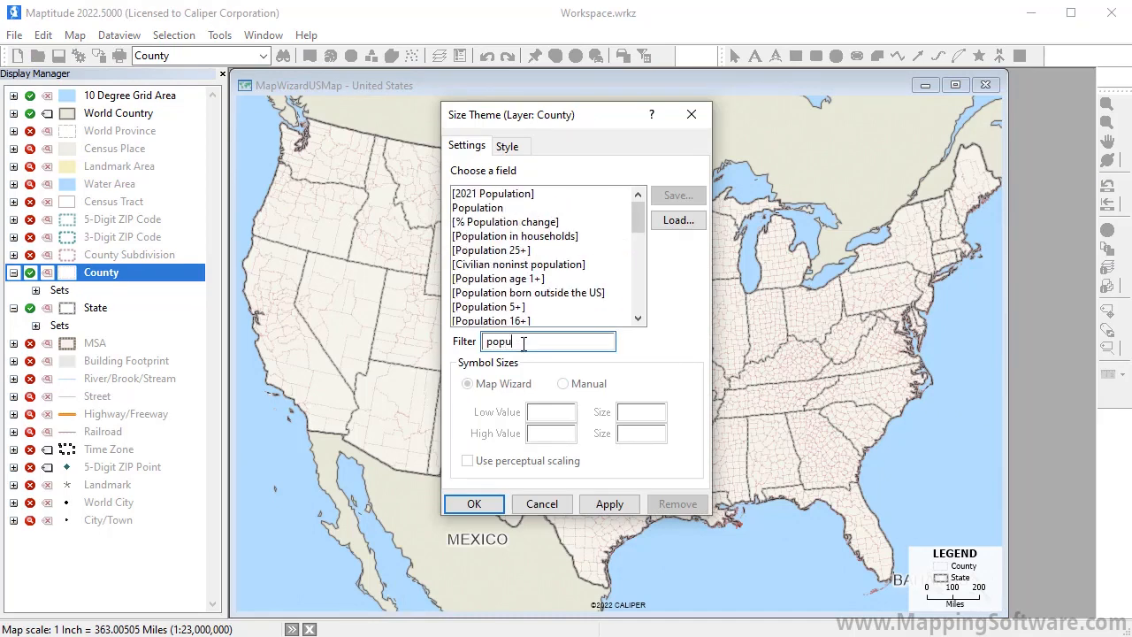
left_click(458, 208)
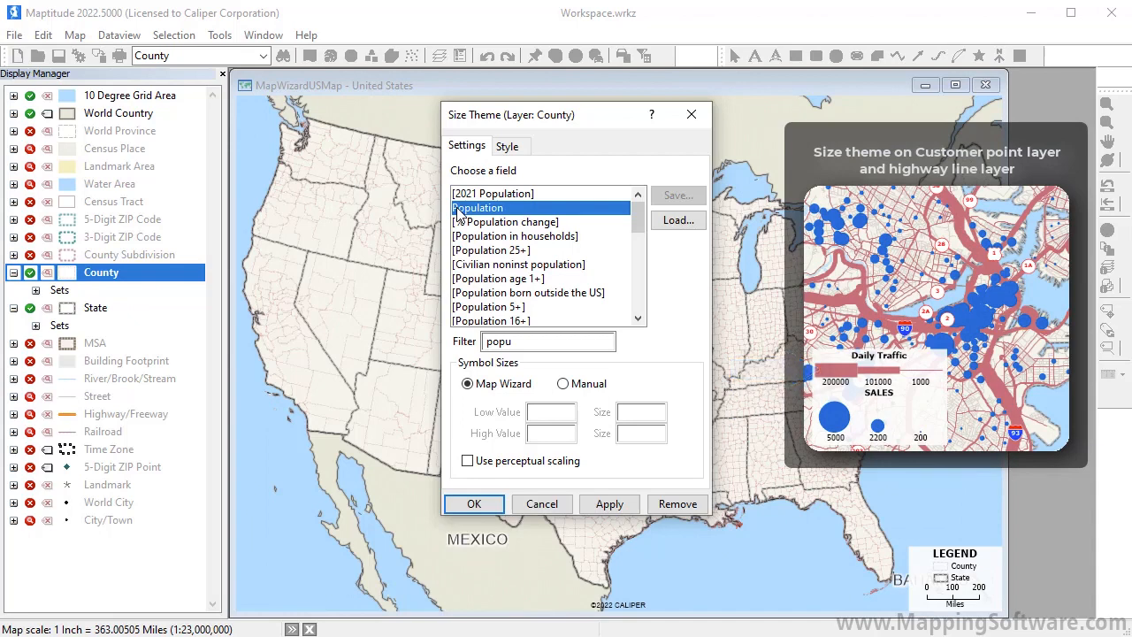
left_click(513, 146)
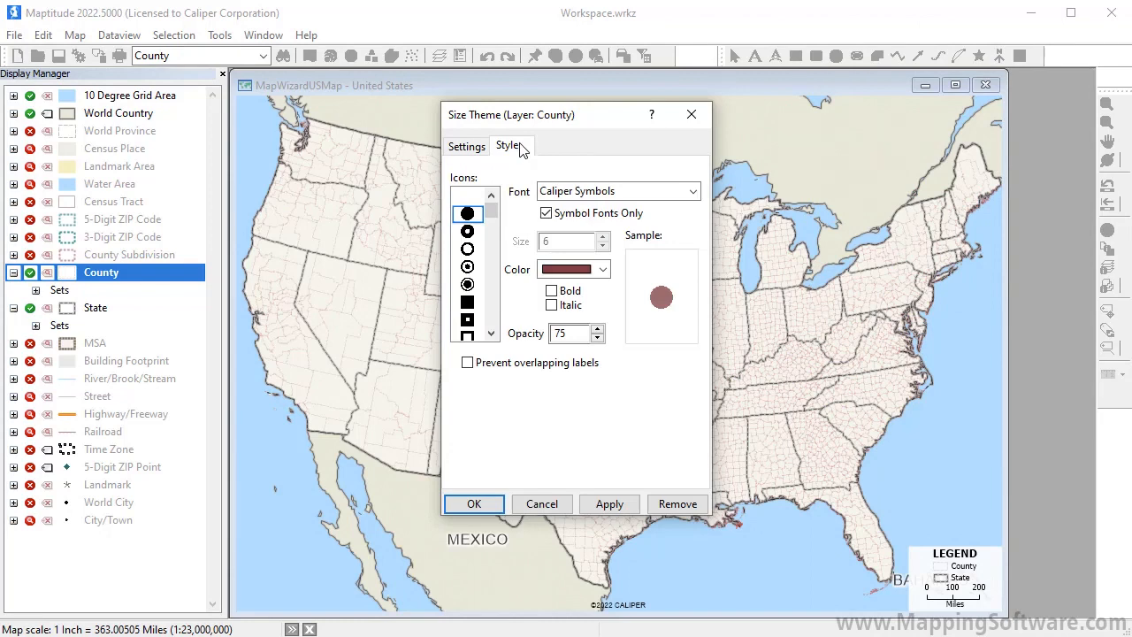
left_click(474, 501)
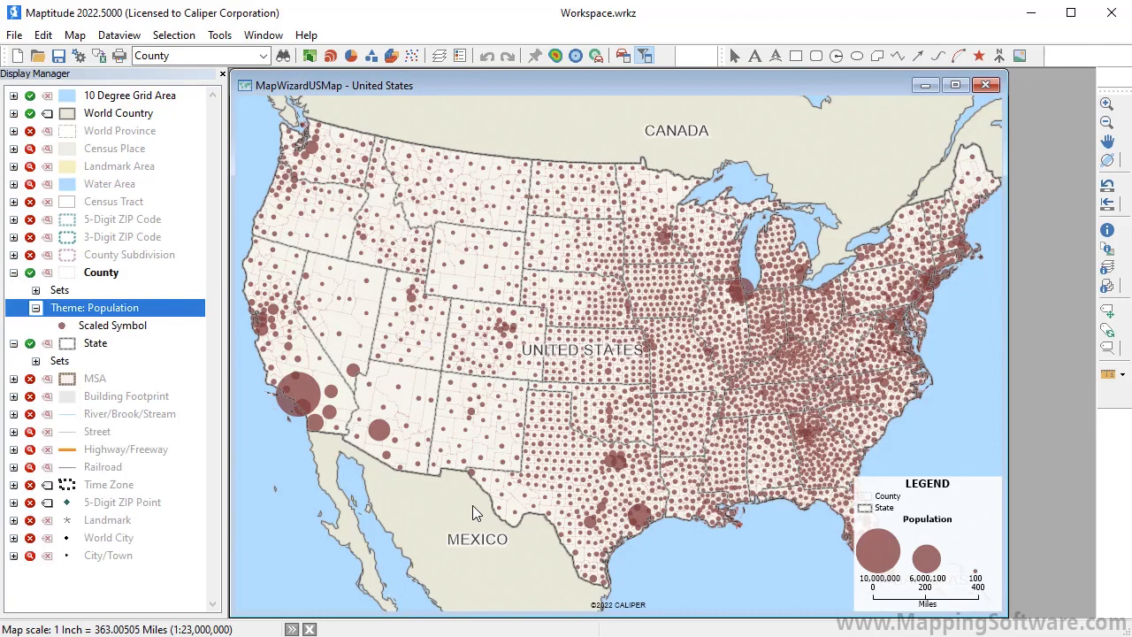
Set the County size theme's symbol sizes to 2 for the low value and 50 for the high value
left_click(329, 56)
double_click(623, 412)
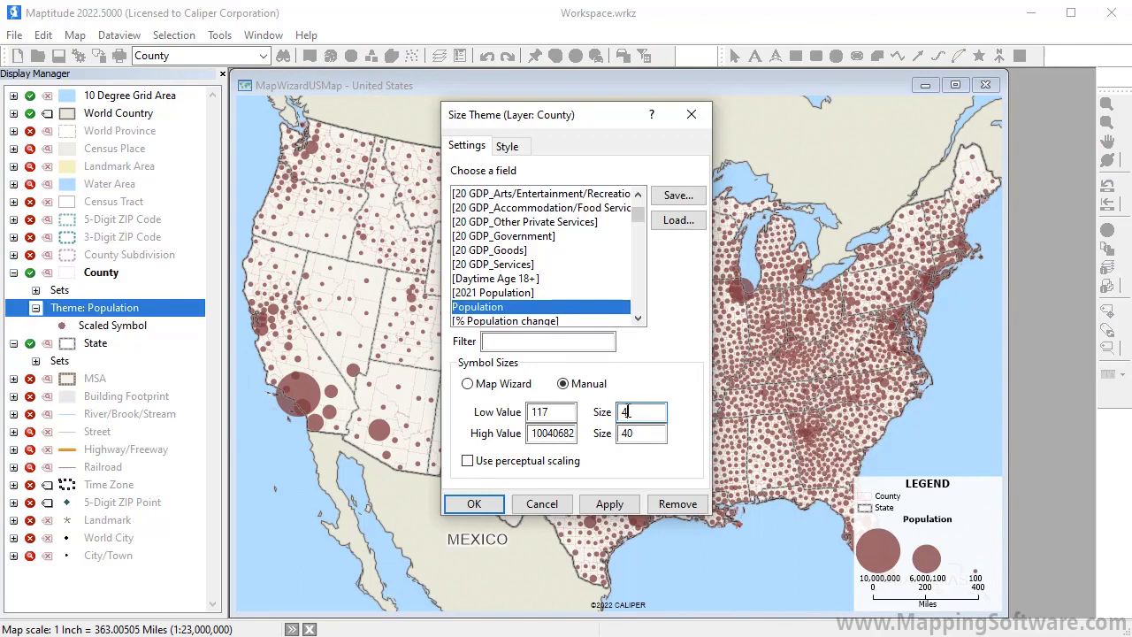
type("2")
double_click(625, 433)
type("50")
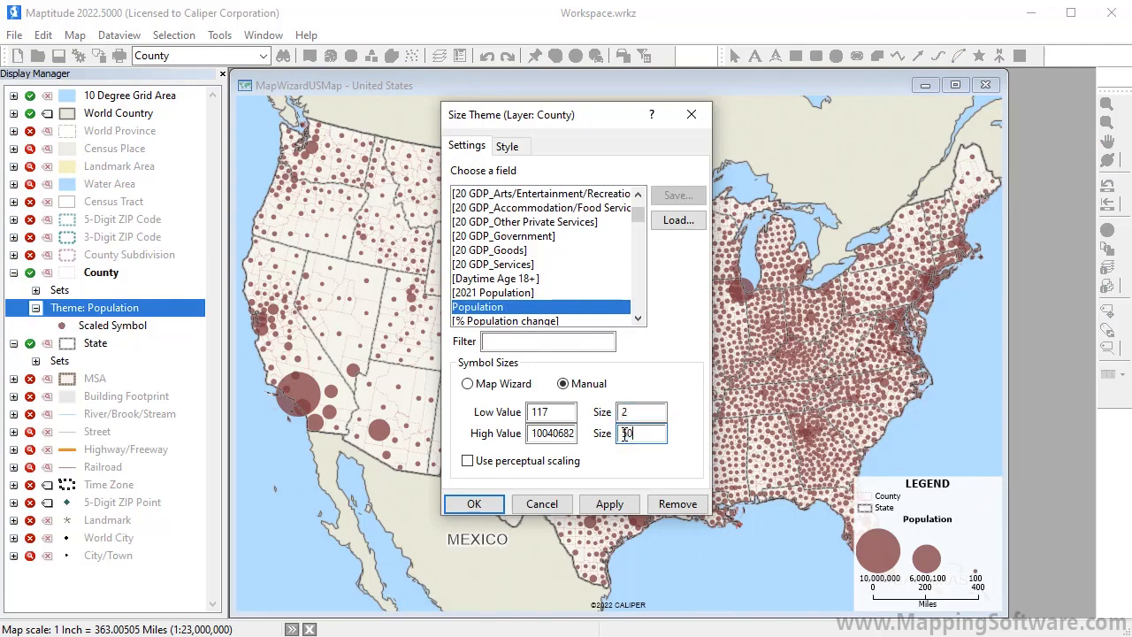
left_click(475, 510)
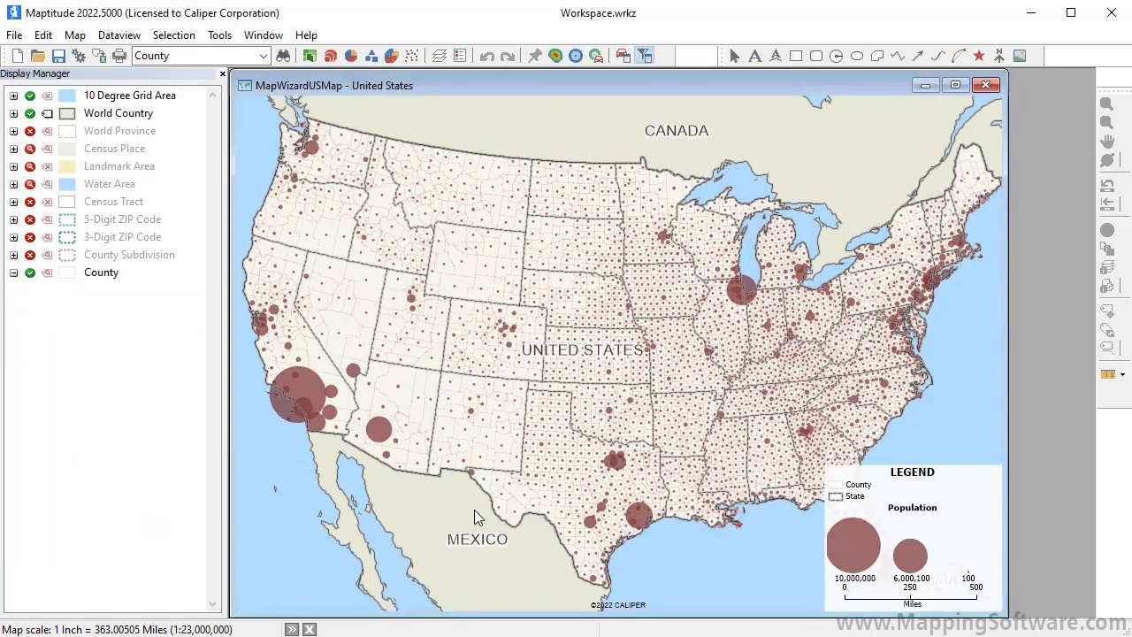